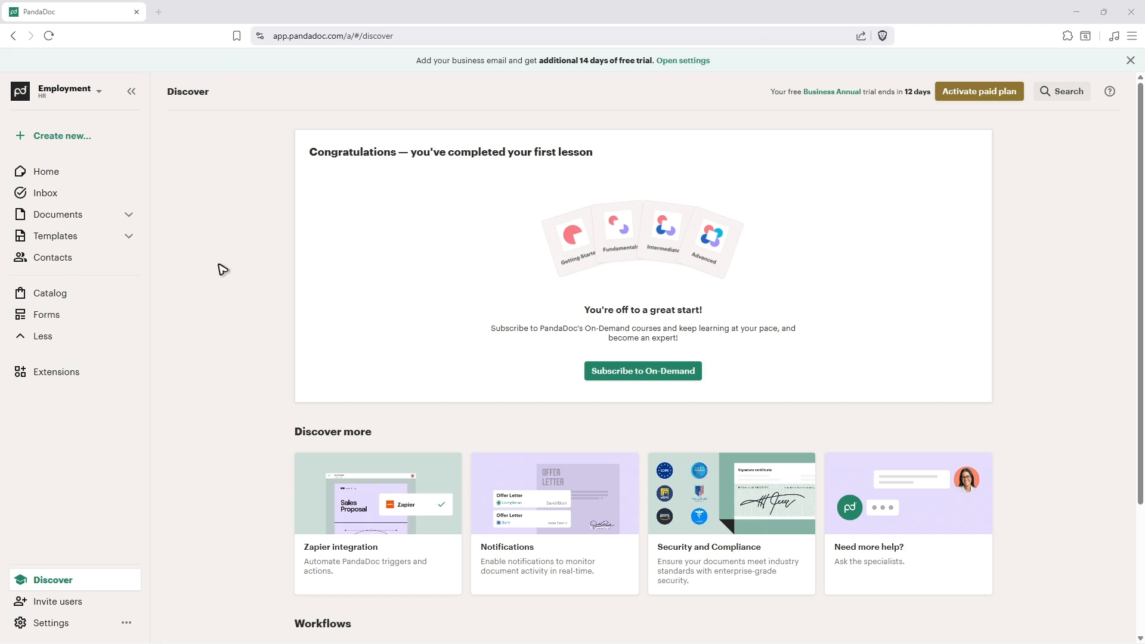
- Open the draft named New Document from the documents list and add another image block below the existing one
{"action": "left_click", "coordinate": [69, 216]}
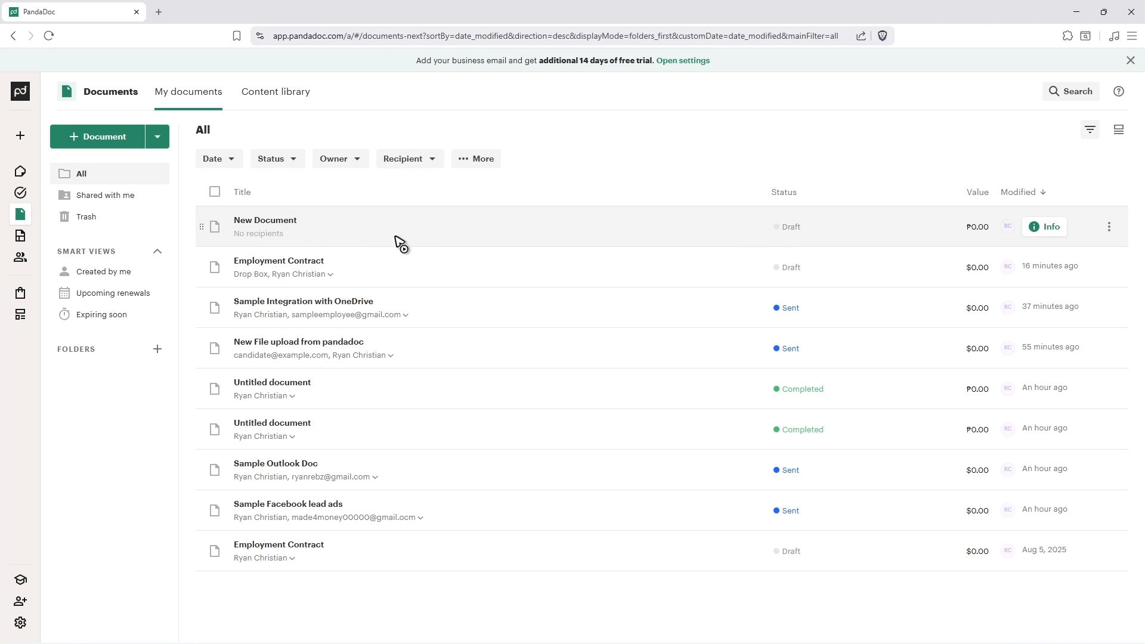
{"action": "left_click", "coordinate": [442, 244]}
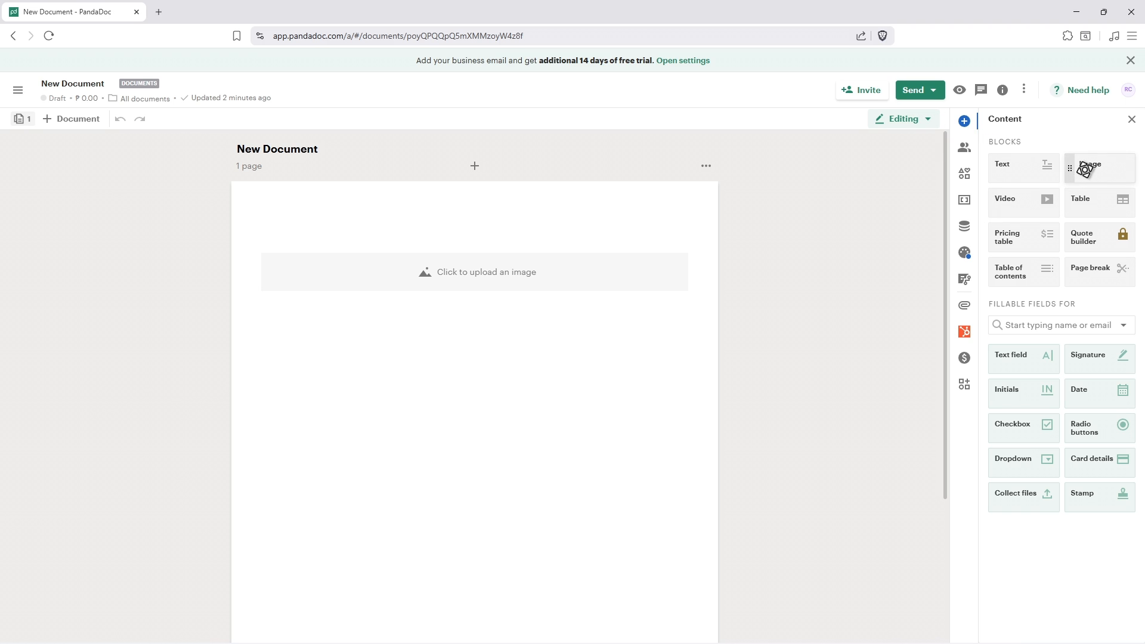
{"action": "left_click_drag", "start_coordinate": [1086, 164], "coordinate": [504, 390]}
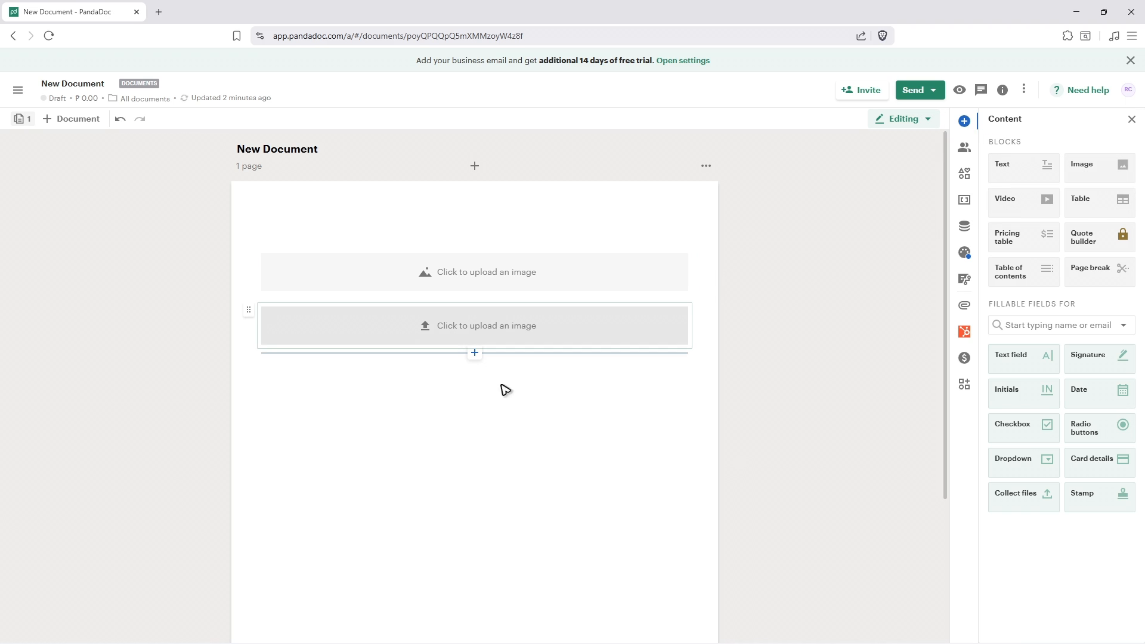
- Choose Dropbox as the upload source for the new image block and connect the Dropbox account
{"action": "left_click", "coordinate": [457, 328]}
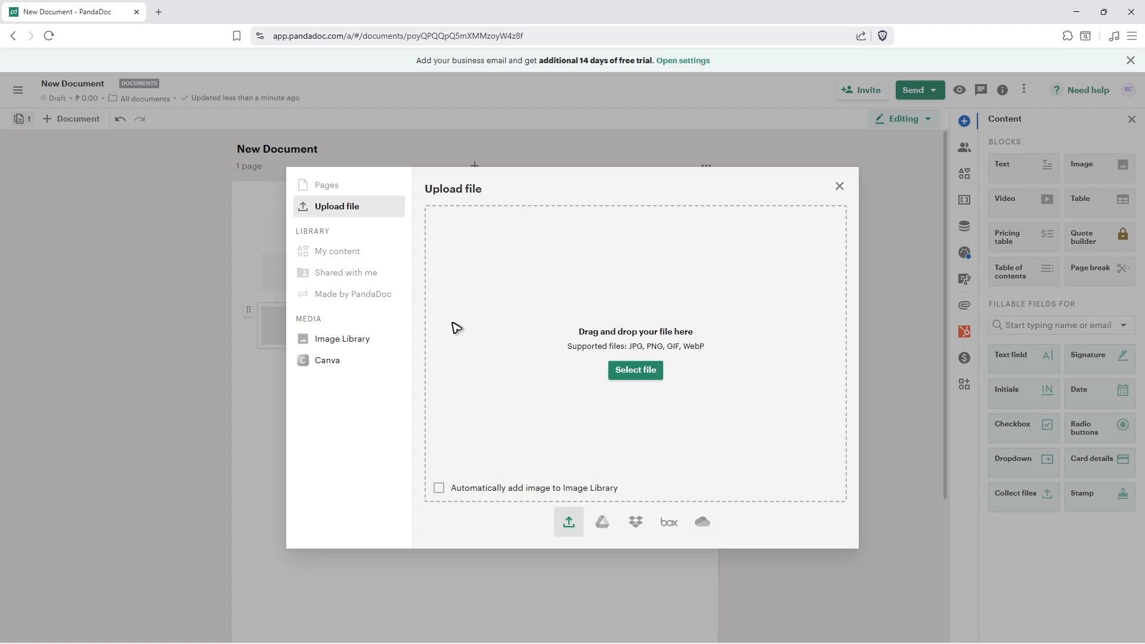
{"action": "left_click", "coordinate": [637, 523]}
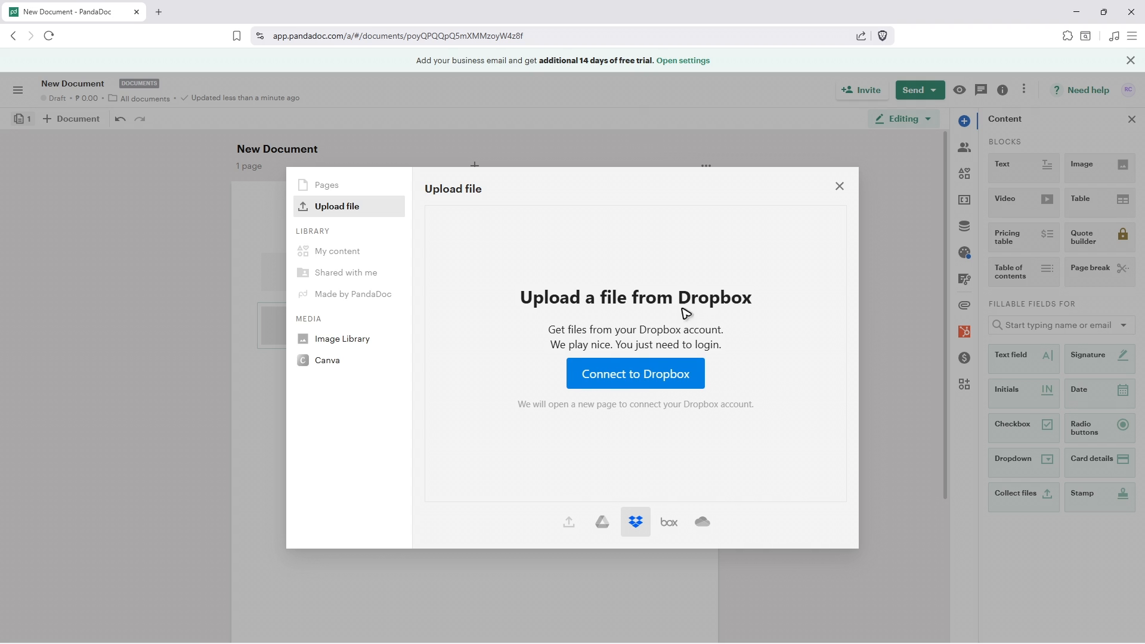
{"action": "left_click", "coordinate": [637, 387]}
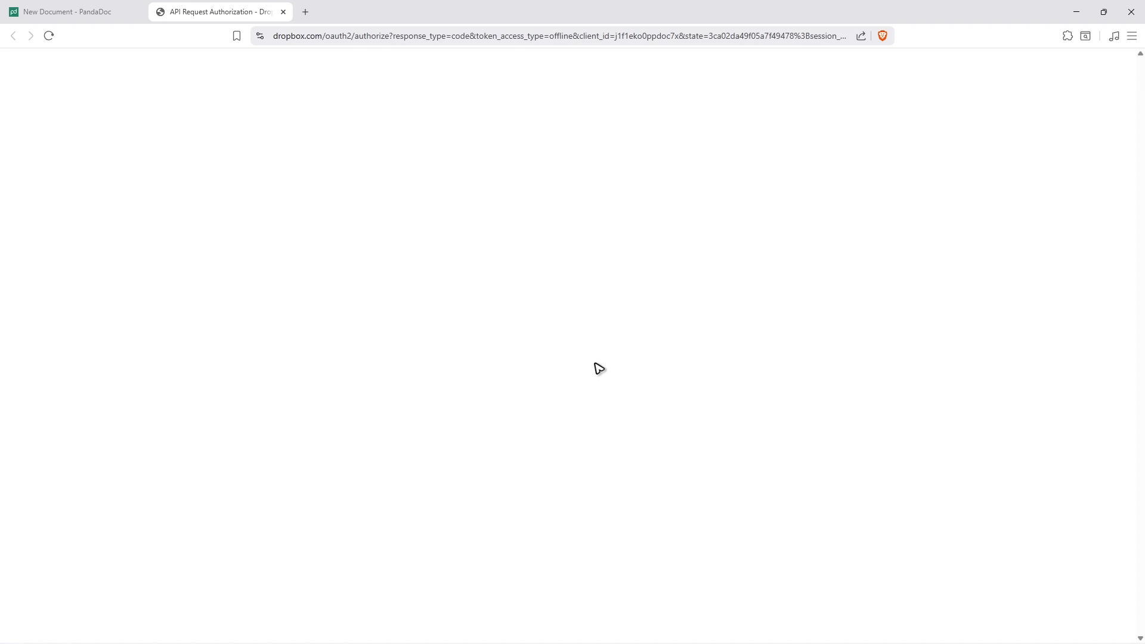
{"action": "left_click", "coordinate": [666, 266]}
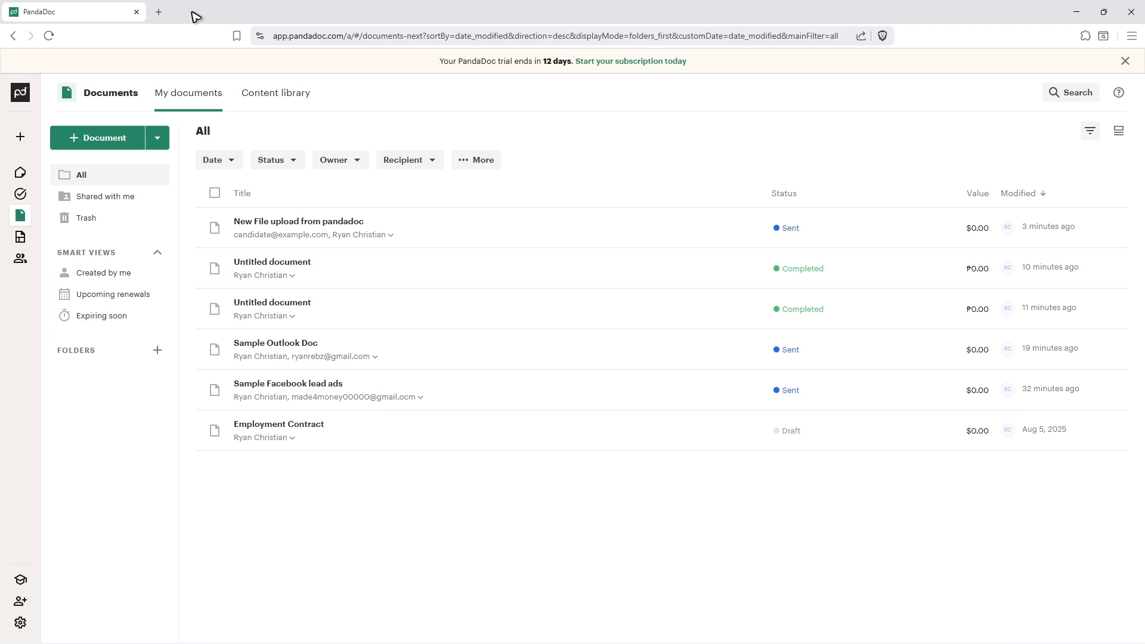
- Open zapier.com in a new browser tab
{"action": "key", "text": "ctrl+t"}
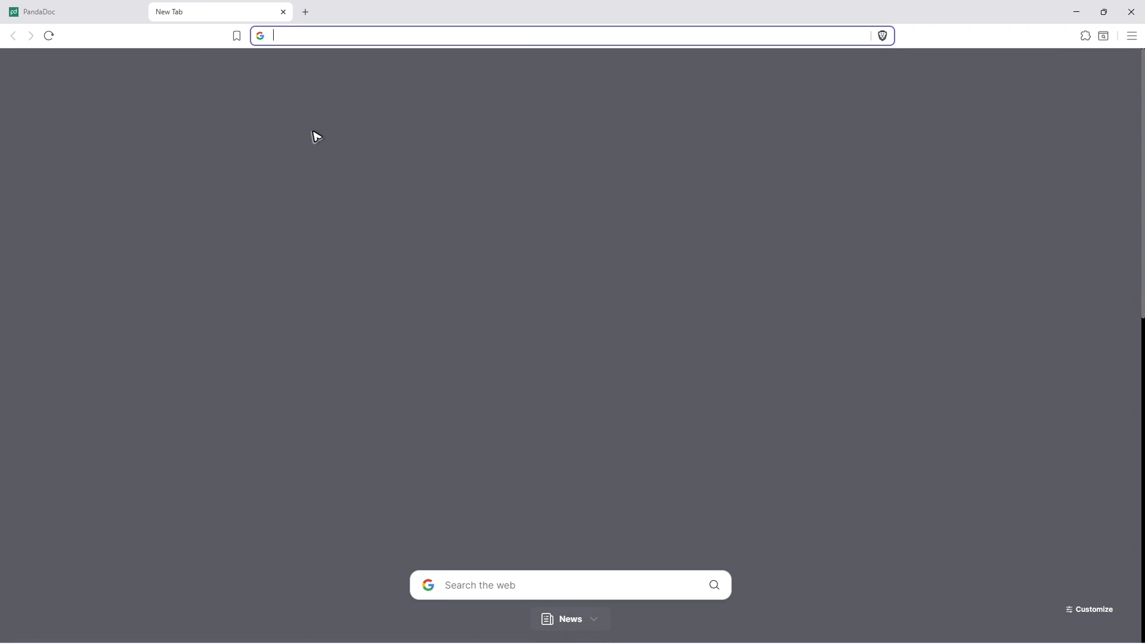
{"action": "type", "text": "zapier.com"}
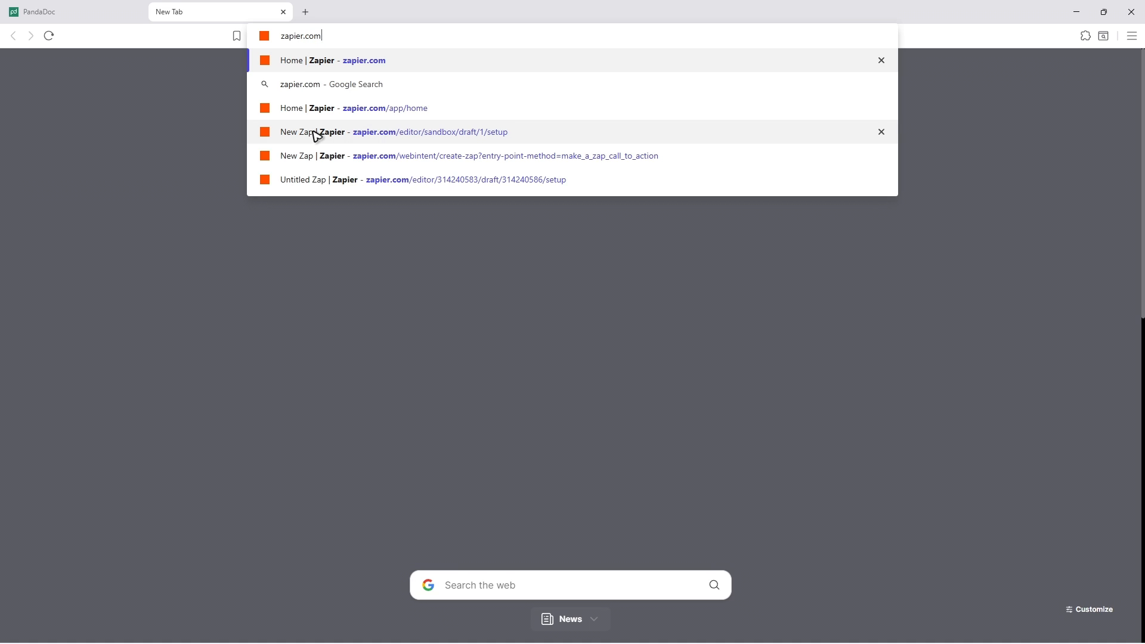
{"action": "key", "text": "Return"}
- Return to PandaDoc and find the Zapier integration in the API and Integrations settings
{"action": "left_click", "coordinate": [83, 12]}
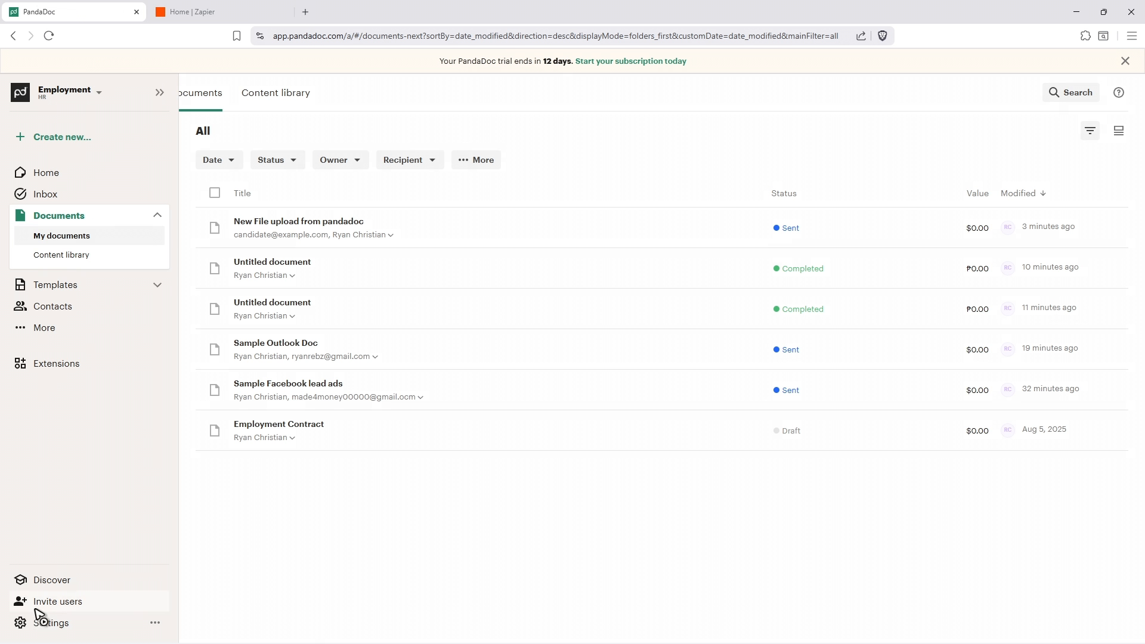
{"action": "left_click", "coordinate": [21, 623]}
{"action": "left_click", "coordinate": [204, 545]}
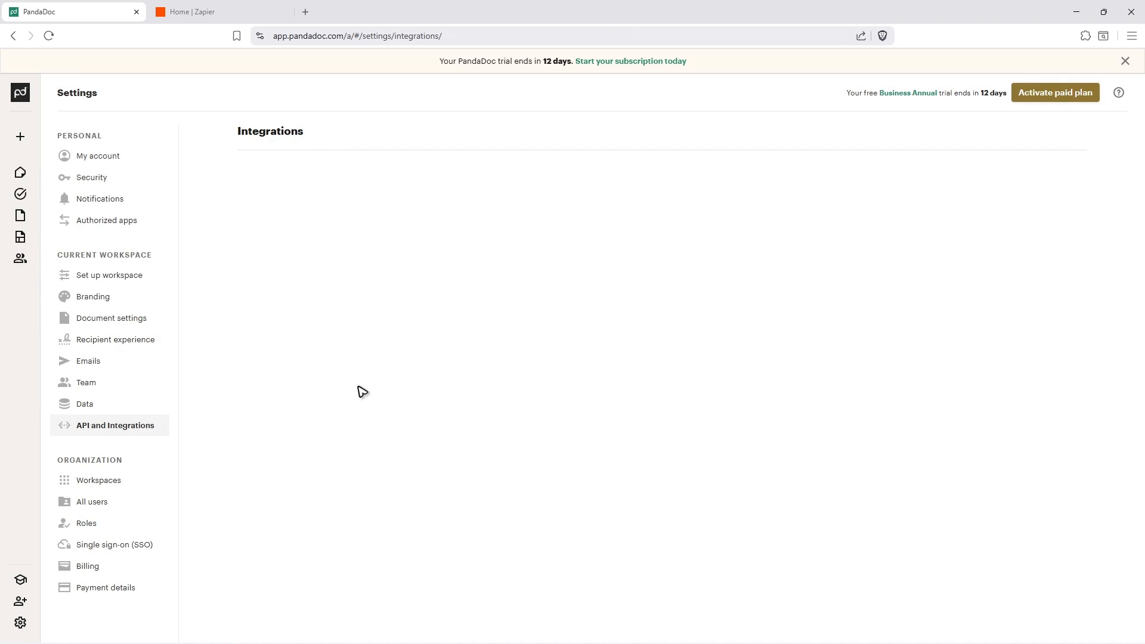
{"action": "scroll", "coordinate": [450, 286], "scroll_direction": "down", "scroll_amount": 10}
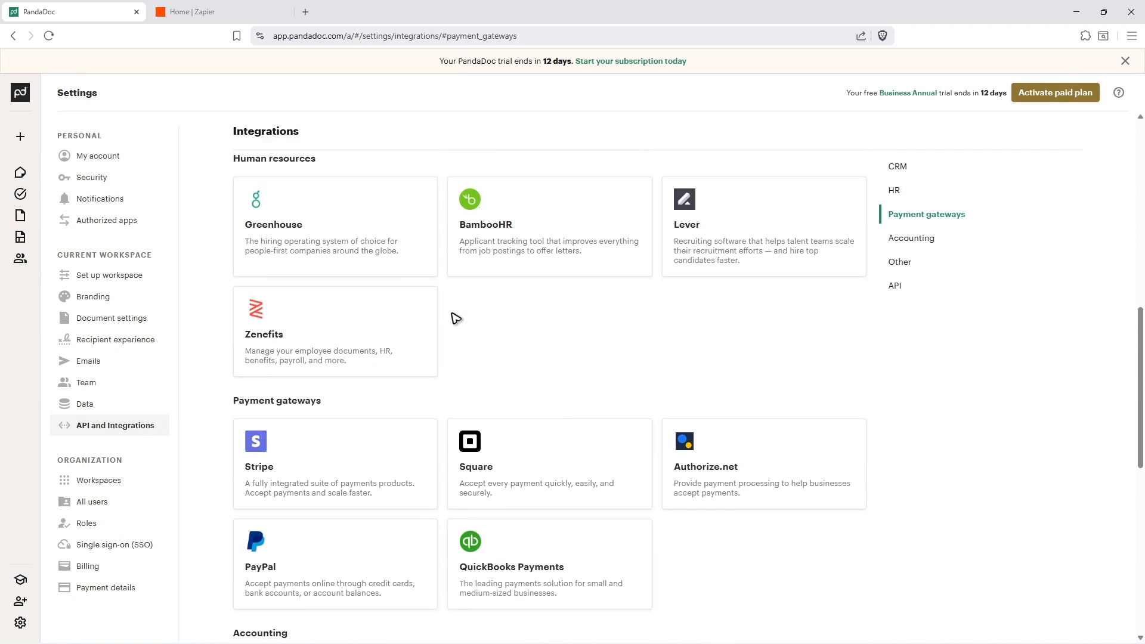
{"action": "scroll", "coordinate": [456, 318], "scroll_direction": "down", "scroll_amount": 9}
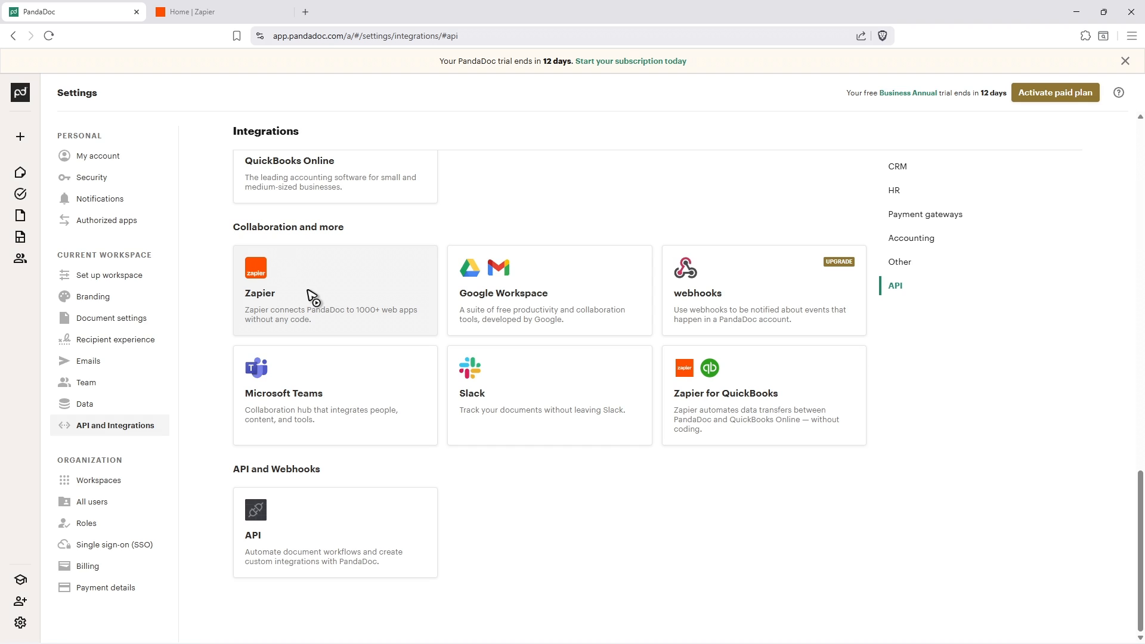
- Switch to Zapier and create a new Zap
{"action": "left_click", "coordinate": [216, 12]}
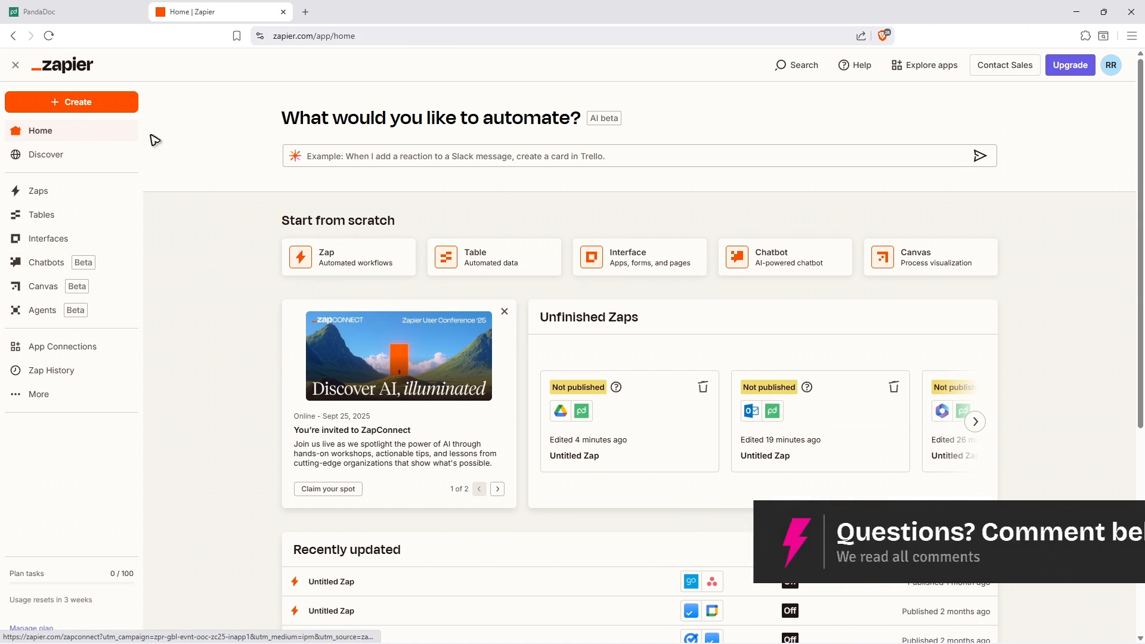
{"action": "left_click", "coordinate": [102, 103]}
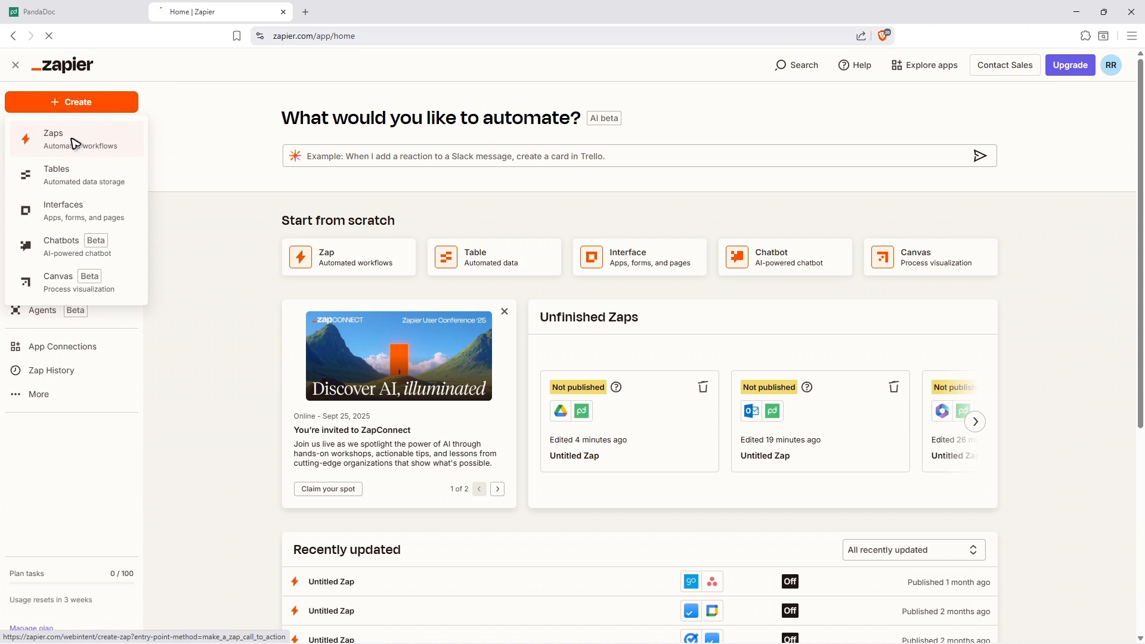
{"action": "left_click", "coordinate": [109, 145]}
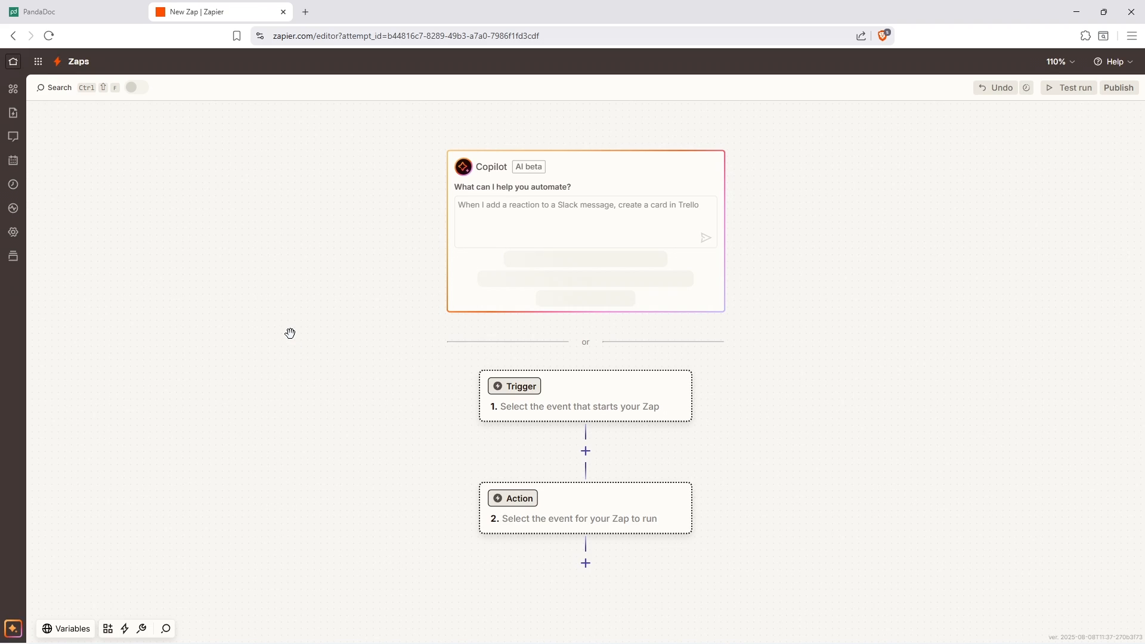
- Set the Zap's trigger to Dropbox with the New or Updated File event and continue to its configuration
{"action": "left_click", "coordinate": [527, 393]}
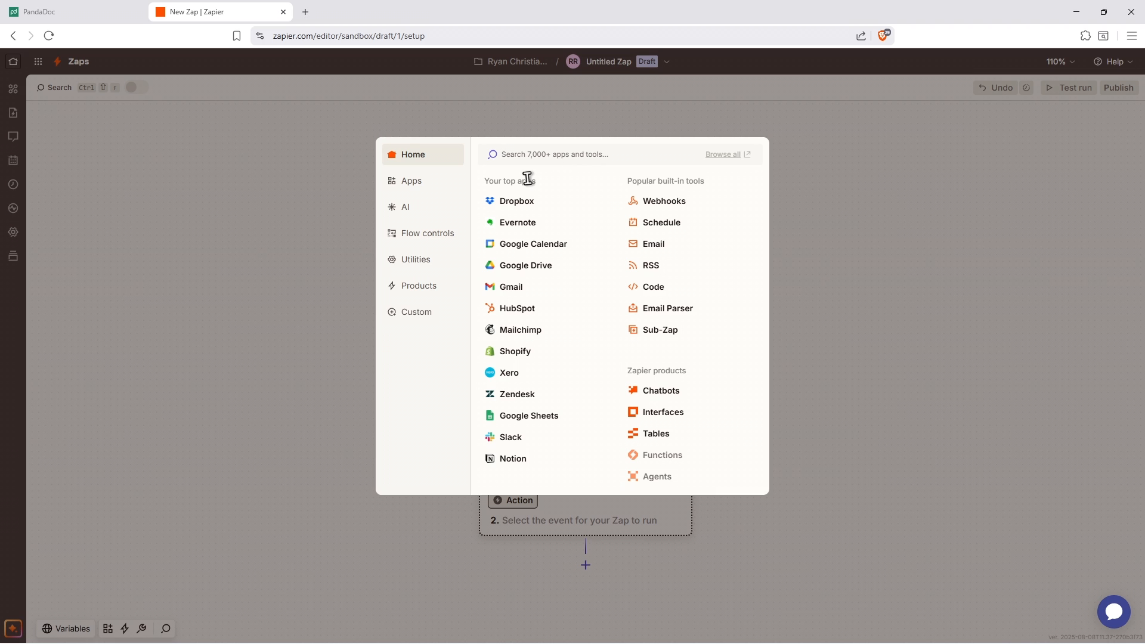
{"action": "left_click", "coordinate": [517, 206]}
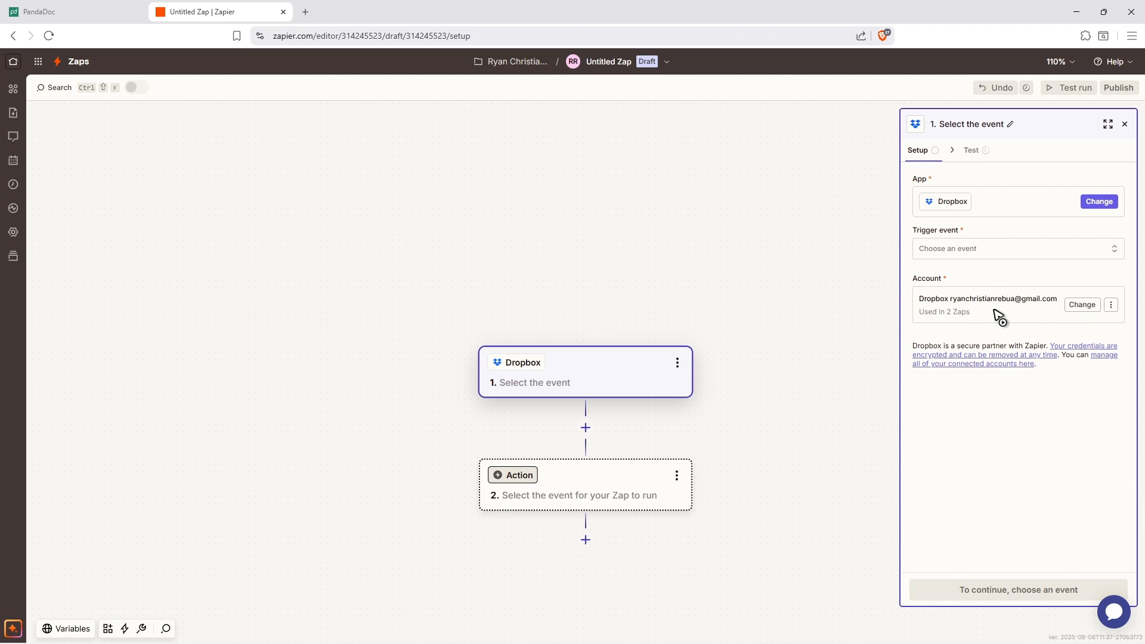
{"action": "left_click", "coordinate": [942, 250]}
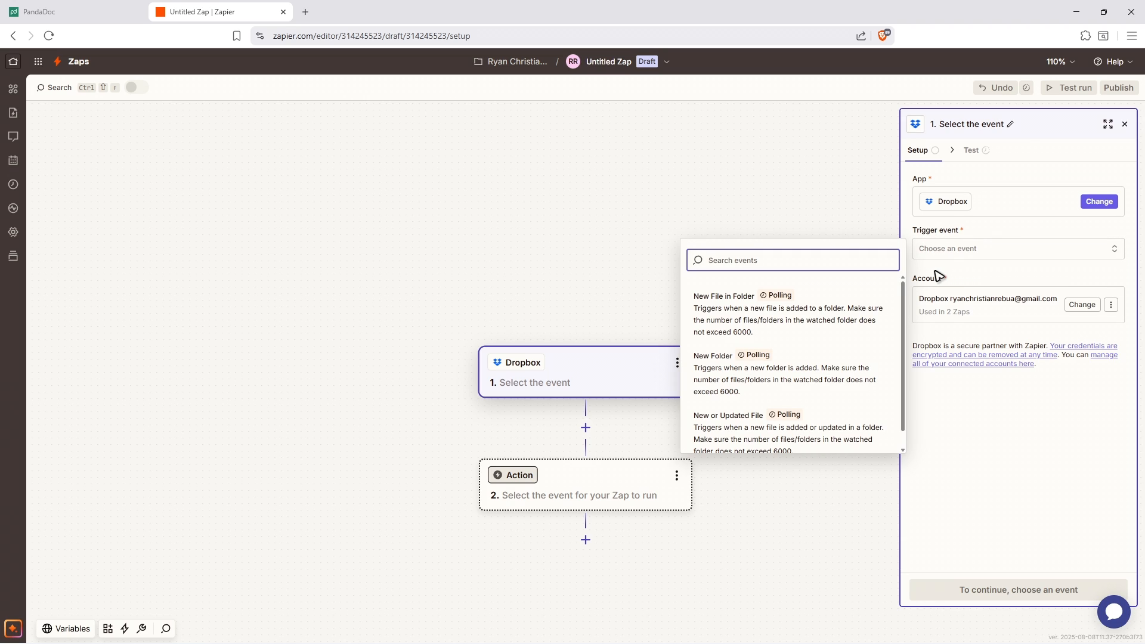
{"action": "scroll", "coordinate": [829, 346], "scroll_direction": "down", "scroll_amount": 1}
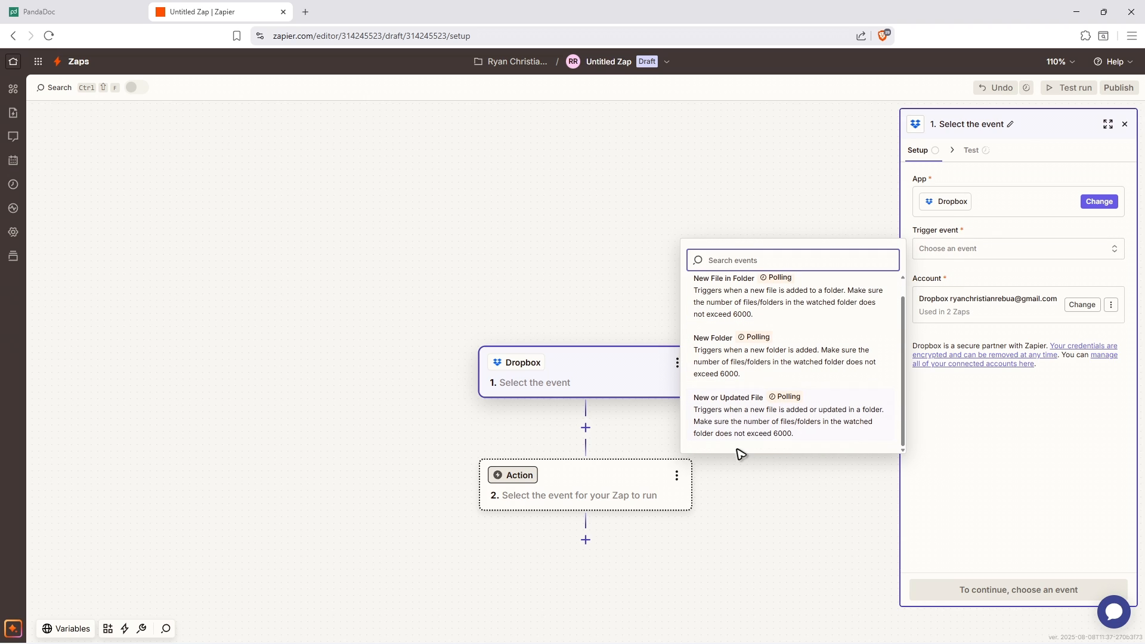
{"action": "left_click", "coordinate": [754, 424]}
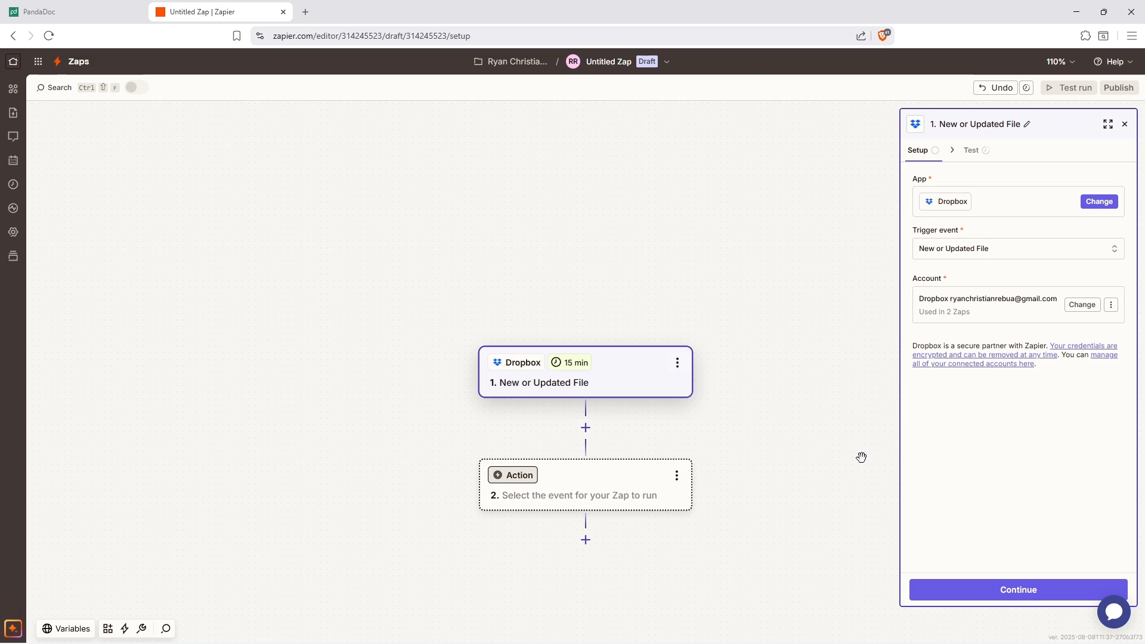
{"action": "left_click", "coordinate": [1002, 591]}
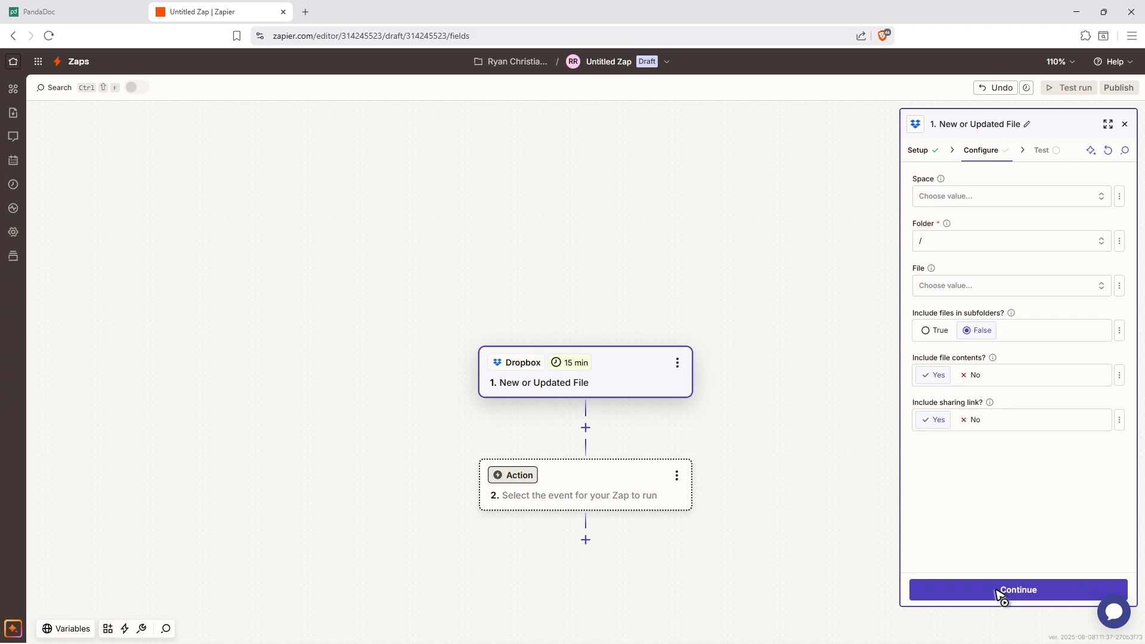
- Configure the Dropbox trigger with the Default space and the static folder /Connect Me
{"action": "left_click", "coordinate": [997, 196]}
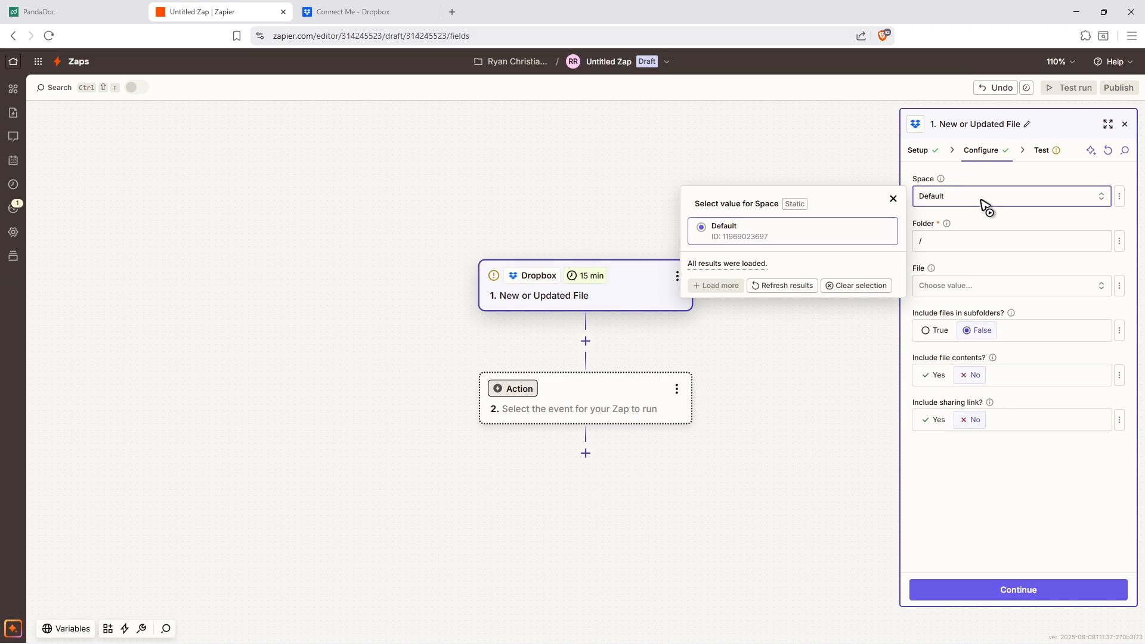
{"action": "left_click", "coordinate": [713, 232]}
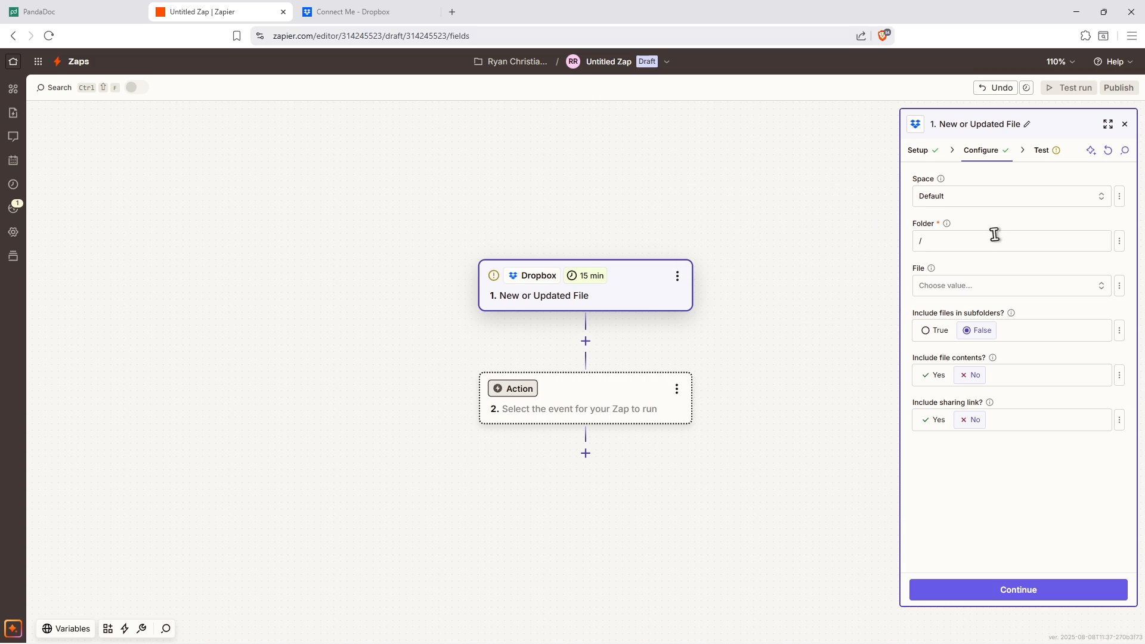
{"action": "left_click", "coordinate": [1120, 243]}
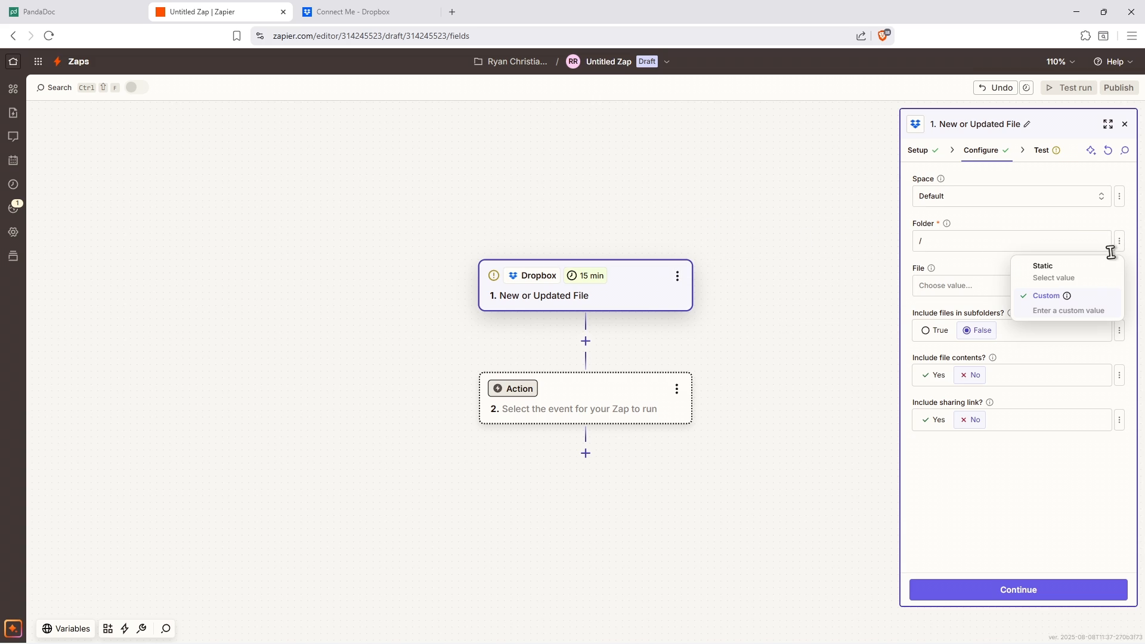
{"action": "left_click", "coordinate": [1055, 272]}
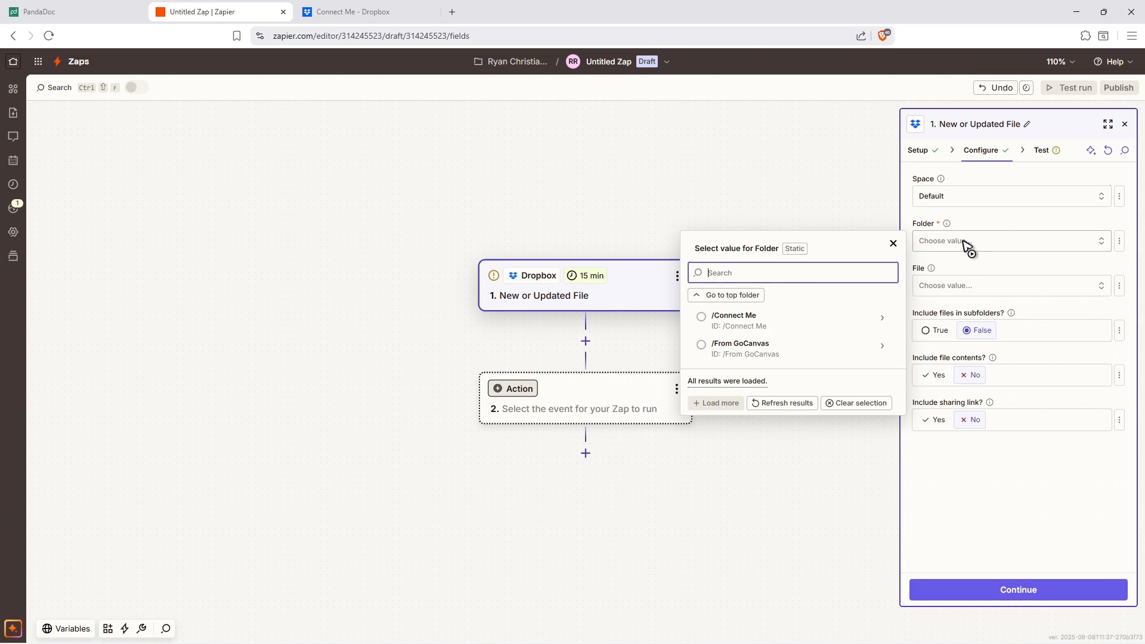
{"action": "left_click", "coordinate": [734, 327]}
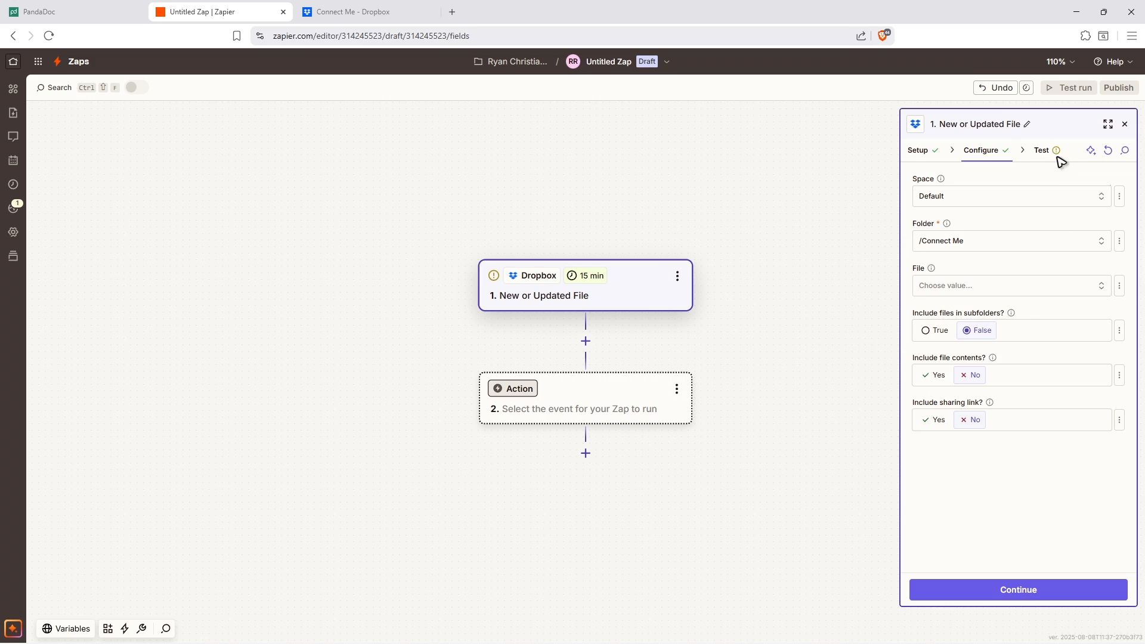
- Leave the trigger's file unselected, test the Dropbox trigger, and continue past the test to the Zap overview
{"action": "left_click", "coordinate": [1022, 287]}
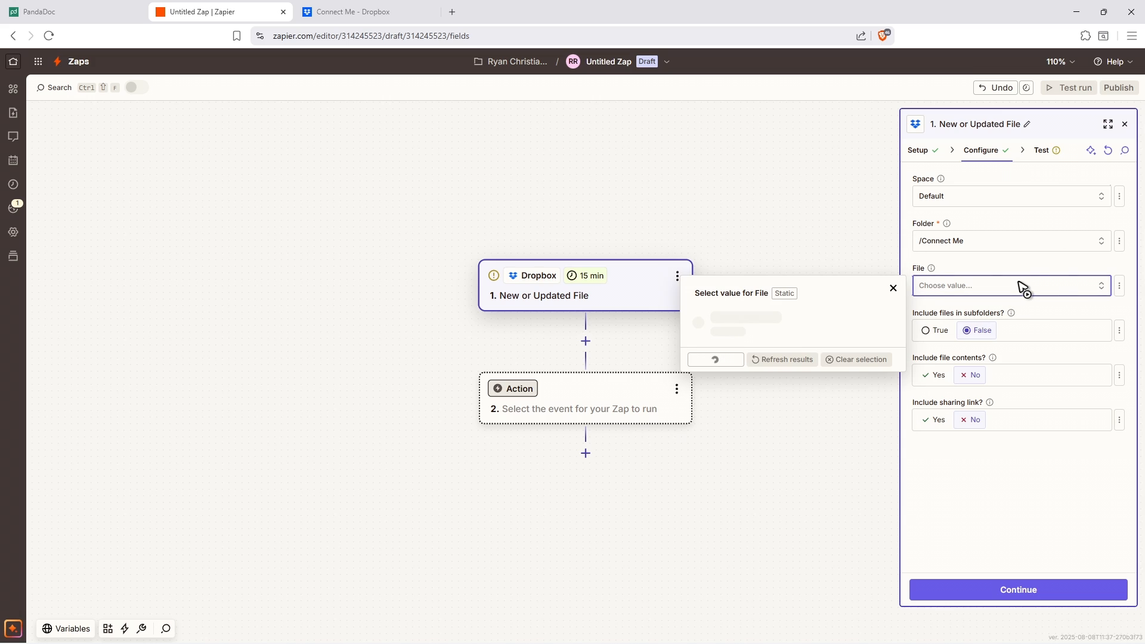
{"action": "left_click", "coordinate": [1028, 592]}
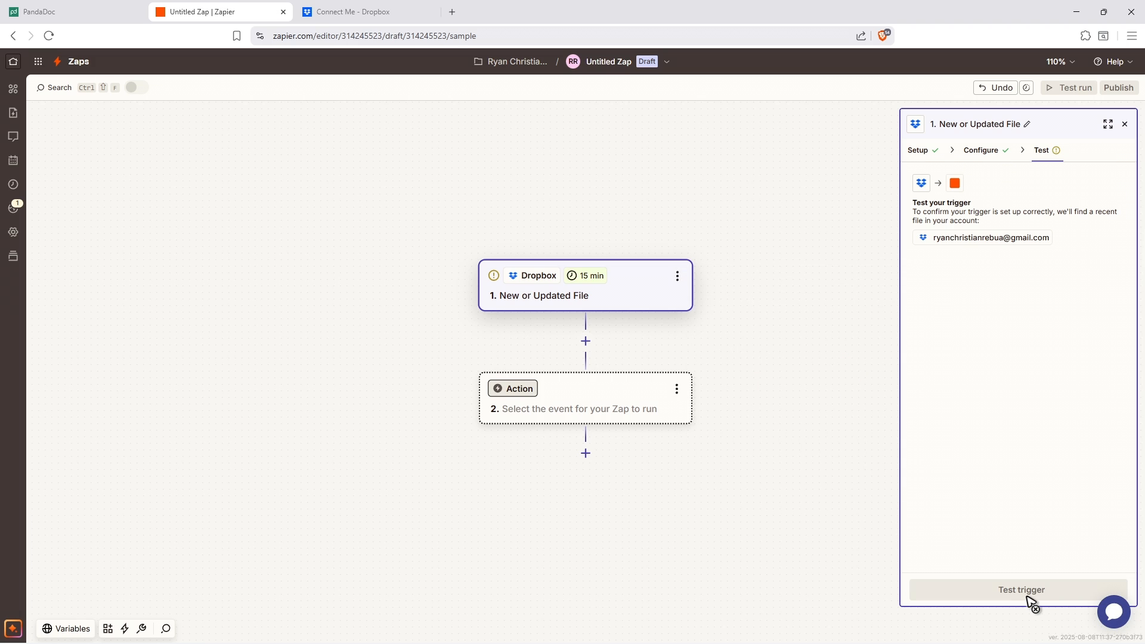
{"action": "left_click", "coordinate": [1034, 590]}
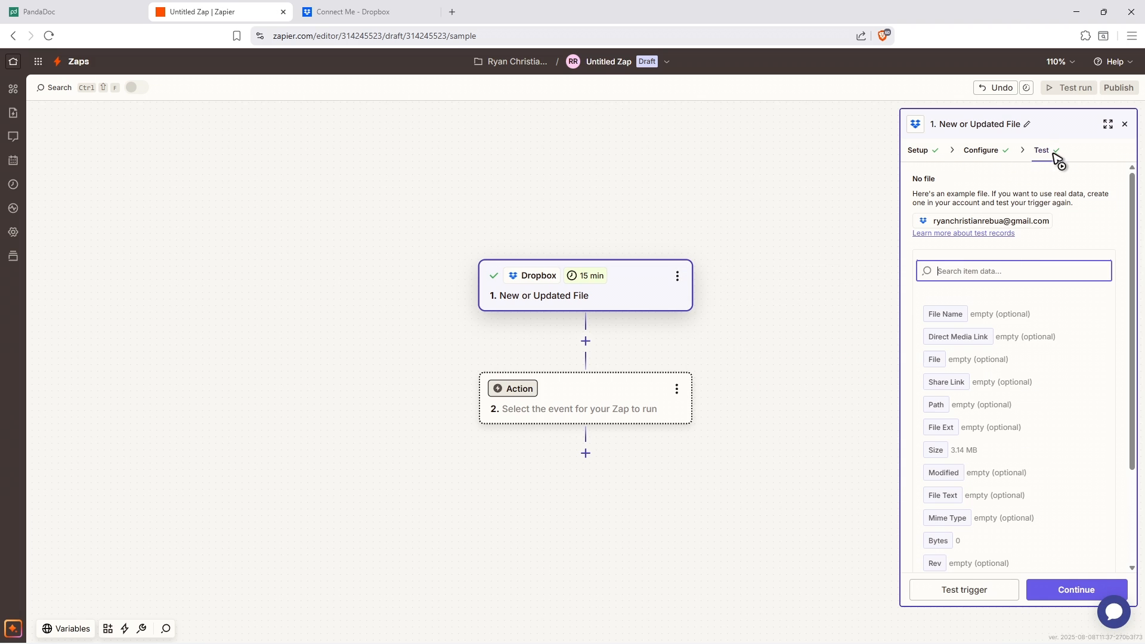
{"action": "left_click", "coordinate": [1076, 589]}
{"action": "left_click", "coordinate": [829, 258]}
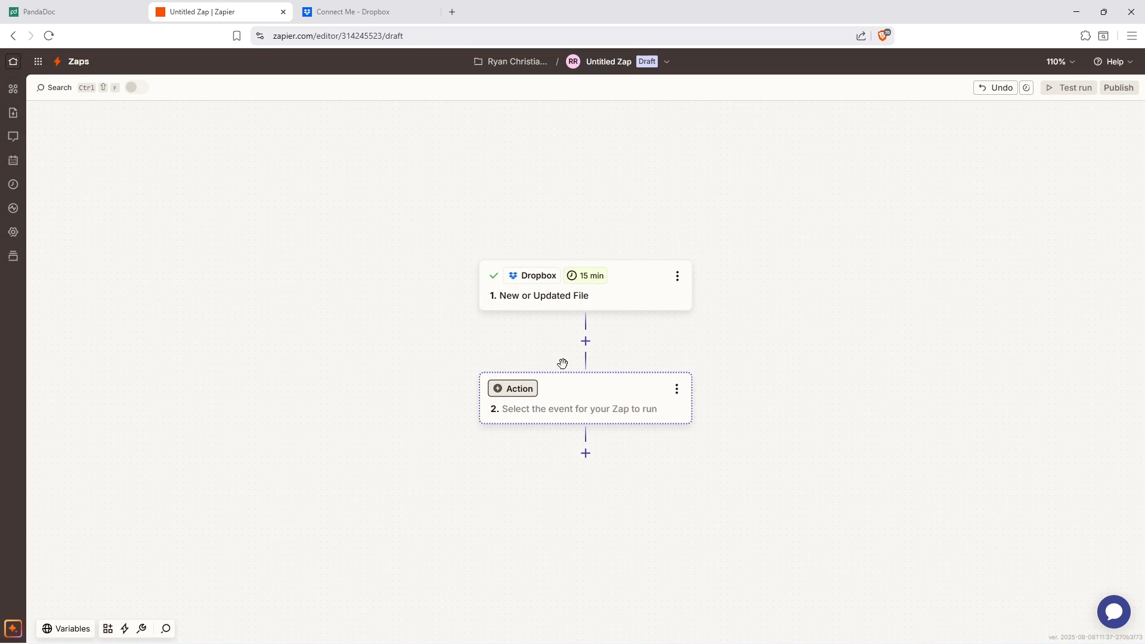
- Set the Zap's action to PandaDoc with the Create or Update Contact event and continue to its configuration
{"action": "left_click", "coordinate": [528, 394]}
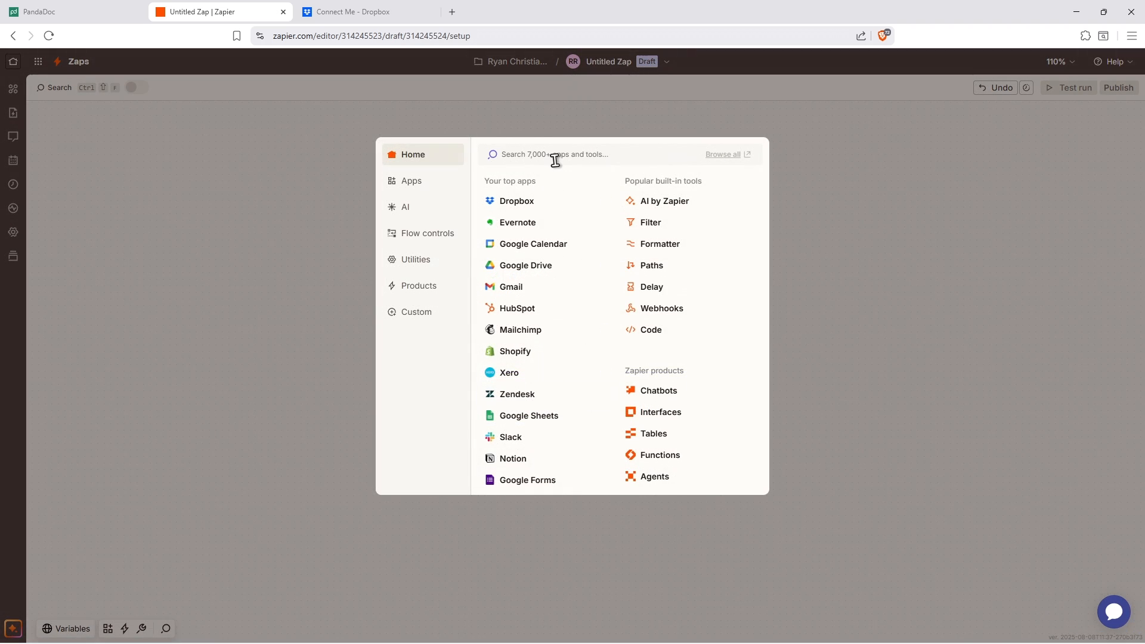
{"action": "type", "text": "panda"}
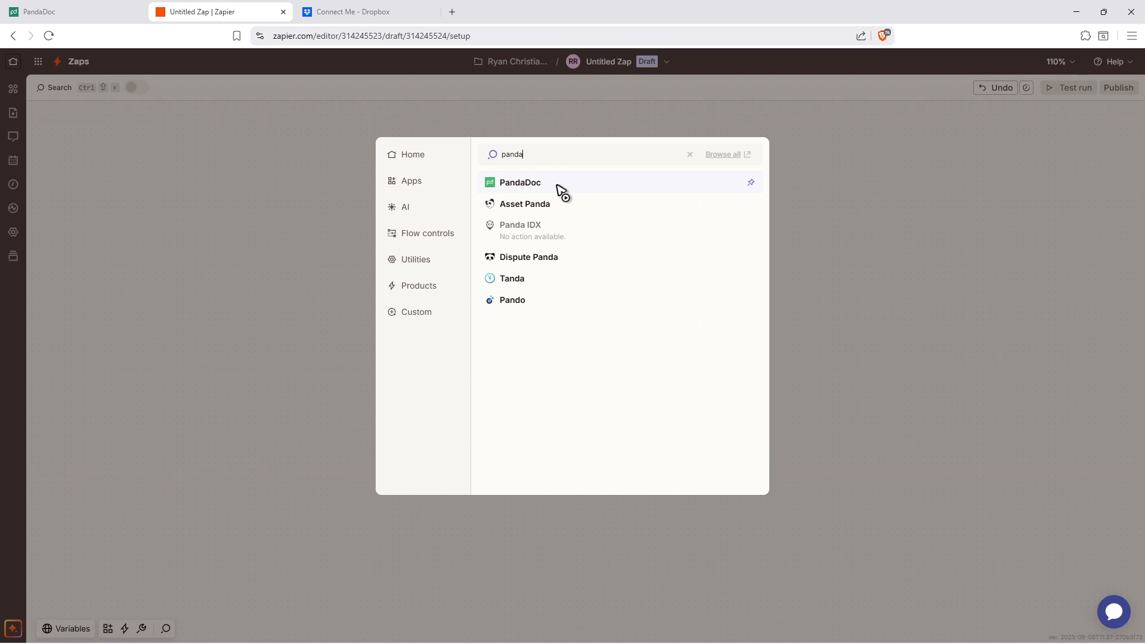
{"action": "left_click", "coordinate": [559, 188]}
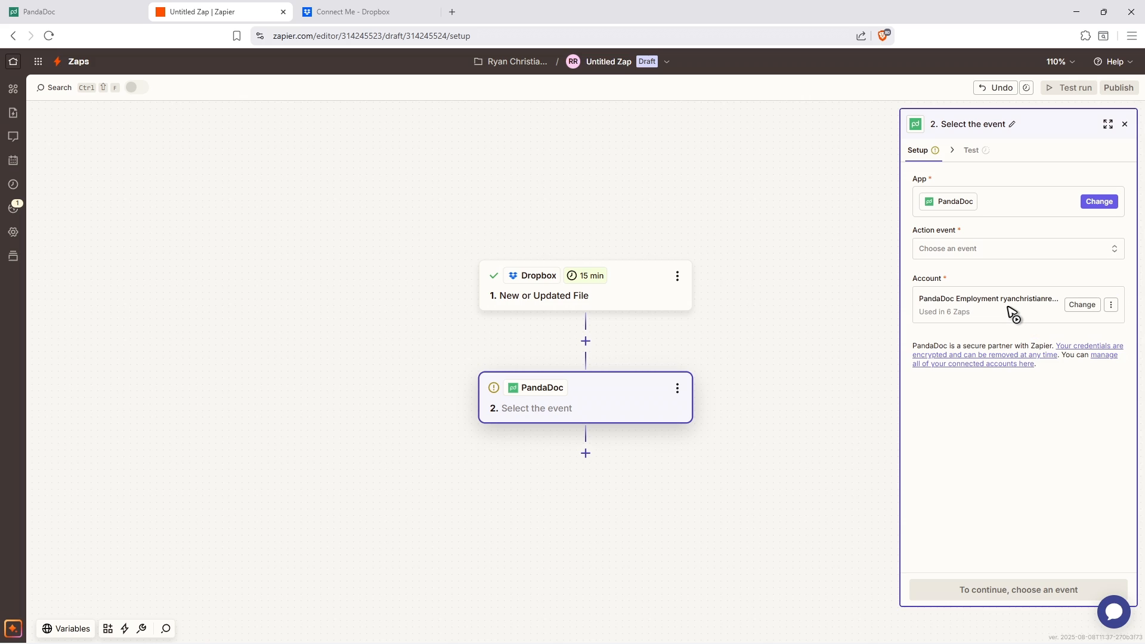
{"action": "left_click", "coordinate": [950, 252]}
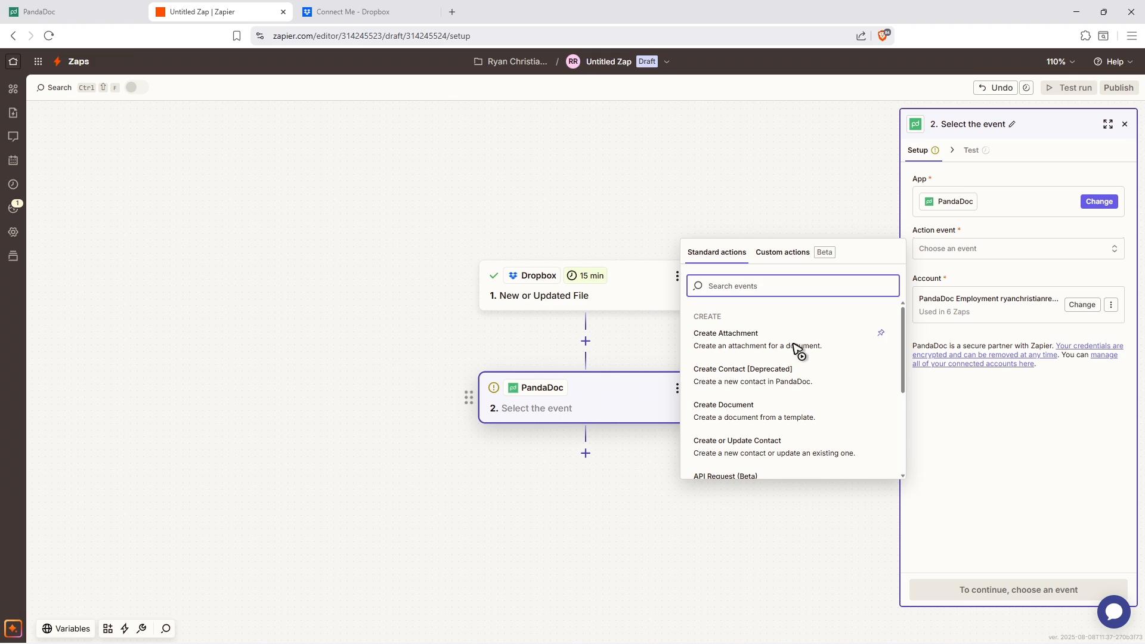
{"action": "left_click", "coordinate": [742, 448]}
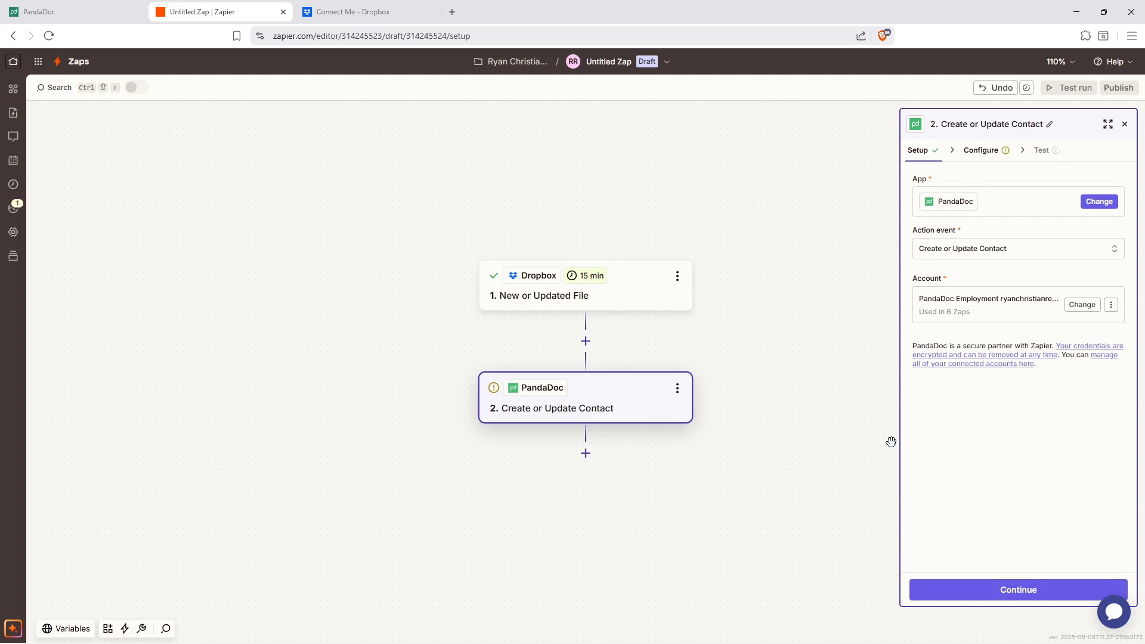
{"action": "left_click", "coordinate": [1029, 590]}
- Review the PandaDoc contact fields and enter the sample contact's e-mail address in the required Email field
{"action": "left_click", "coordinate": [977, 197]}
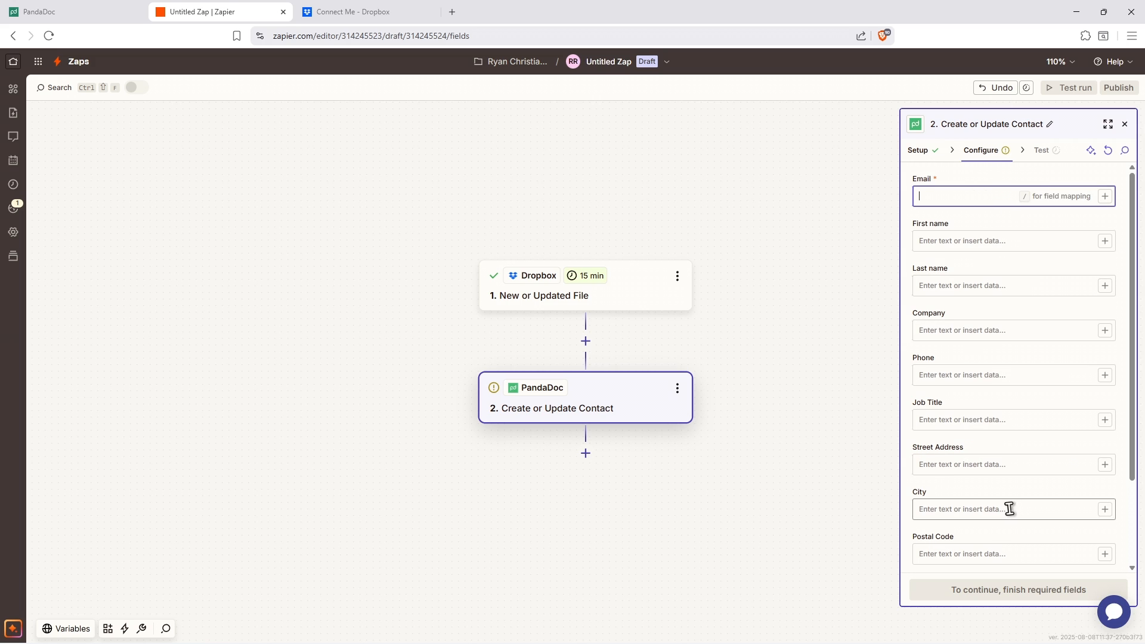
{"action": "scroll", "coordinate": [941, 404], "scroll_direction": "down", "scroll_amount": 2}
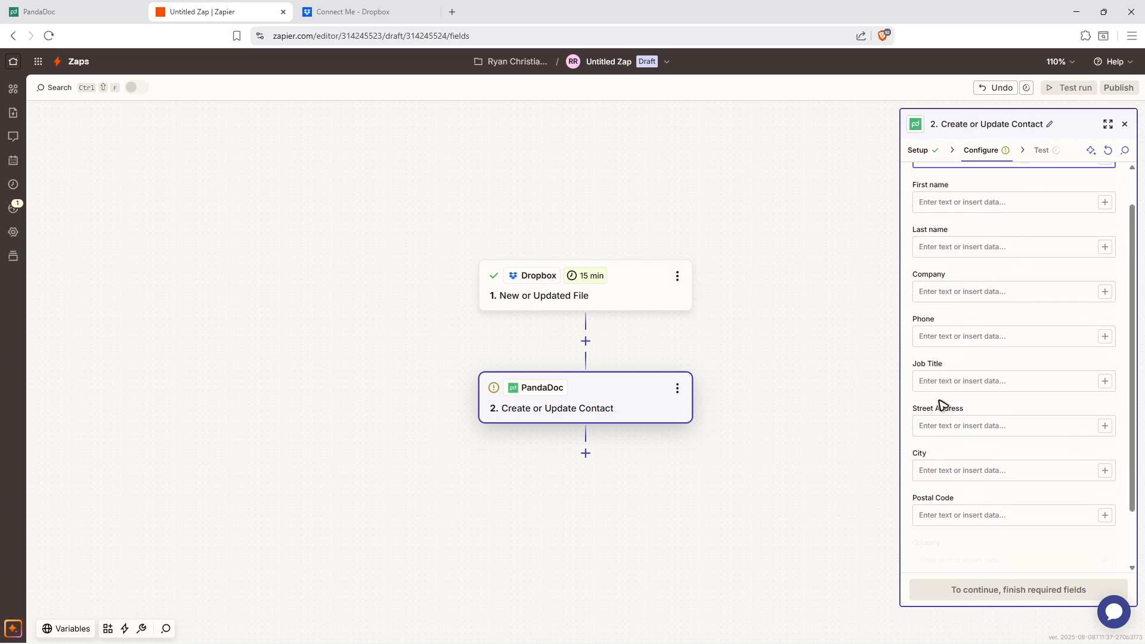
{"action": "scroll", "coordinate": [977, 416], "scroll_direction": "up", "scroll_amount": 3}
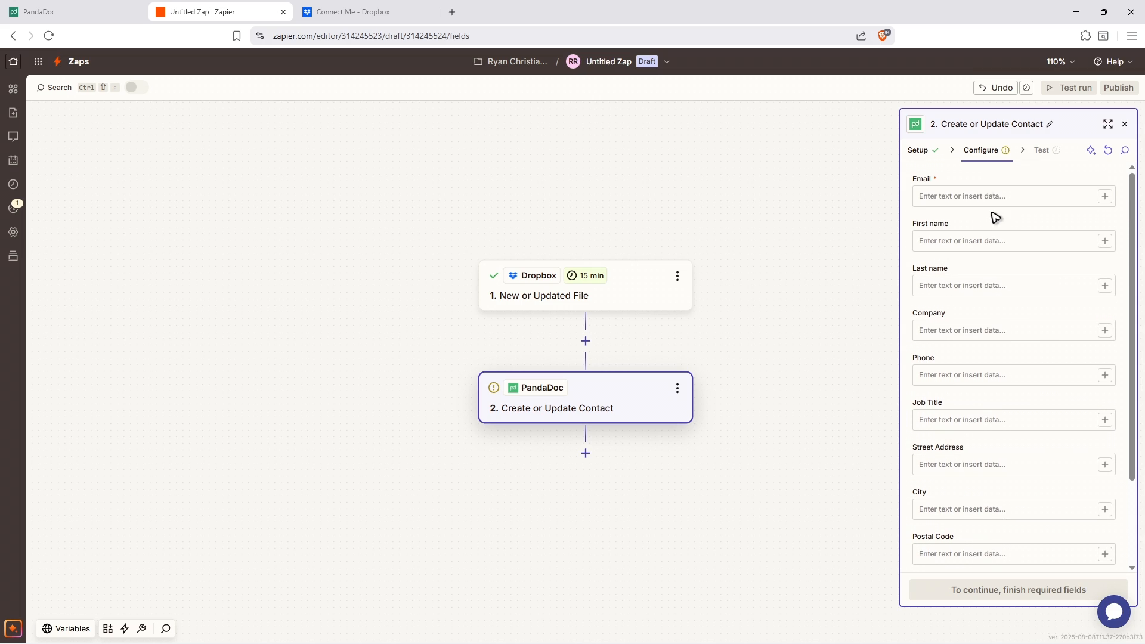
{"action": "left_click", "coordinate": [980, 192]}
{"action": "type", "text": "sampleemail@email.com"}
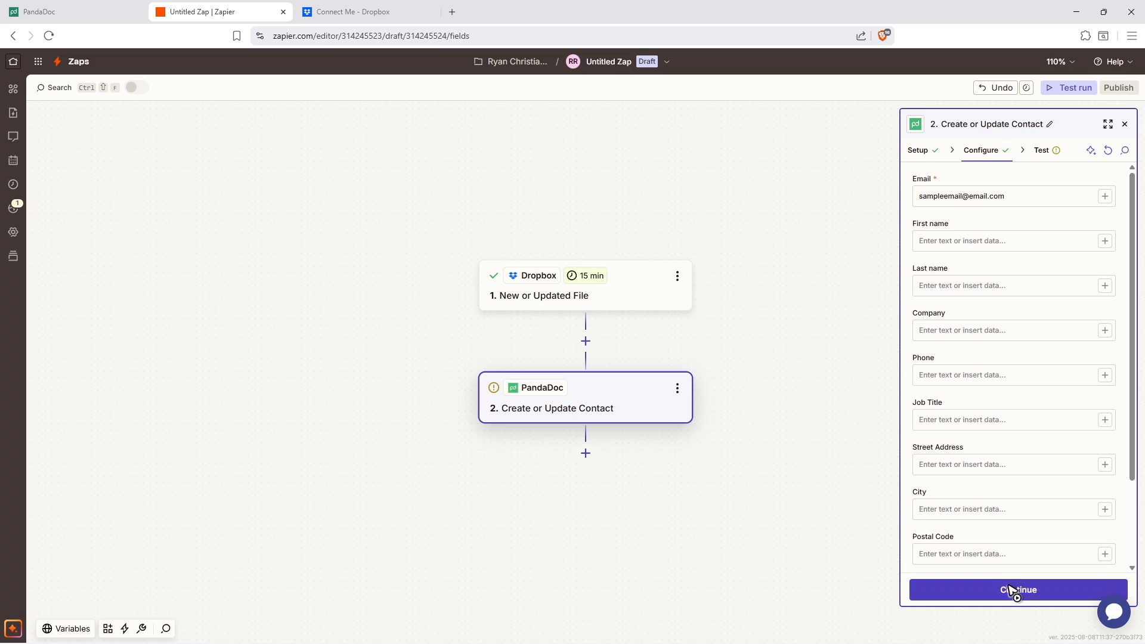
- Fill in the sample contact's first name, last name and phone number, leaving the company empty
{"action": "left_click", "coordinate": [949, 238]}
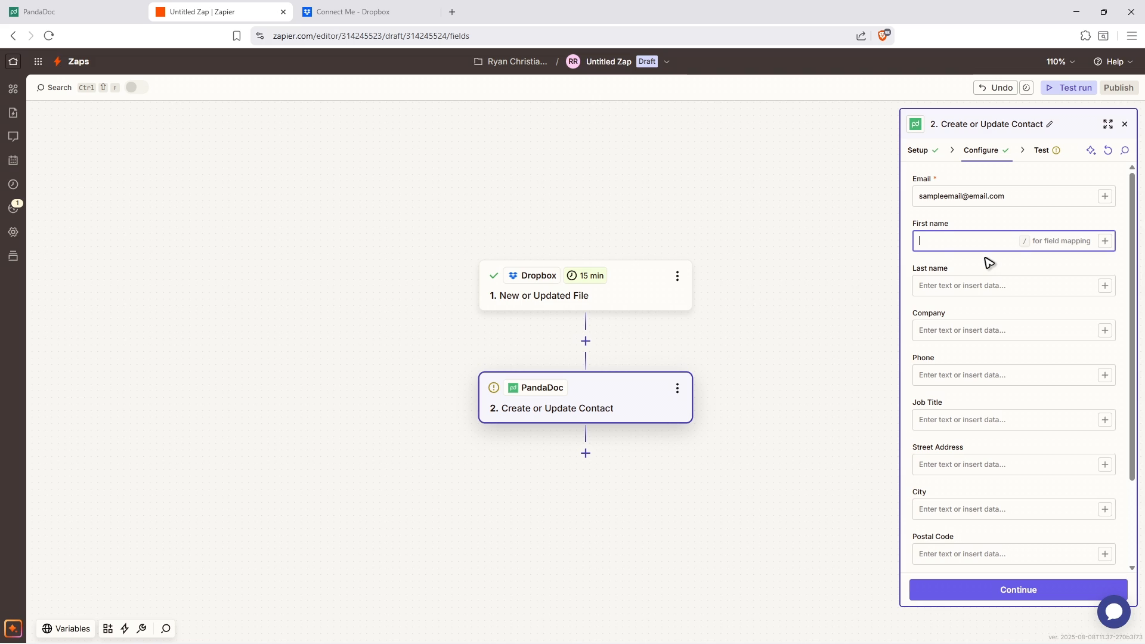
{"action": "type", "text": "Drop"}
{"action": "left_click", "coordinate": [965, 285]}
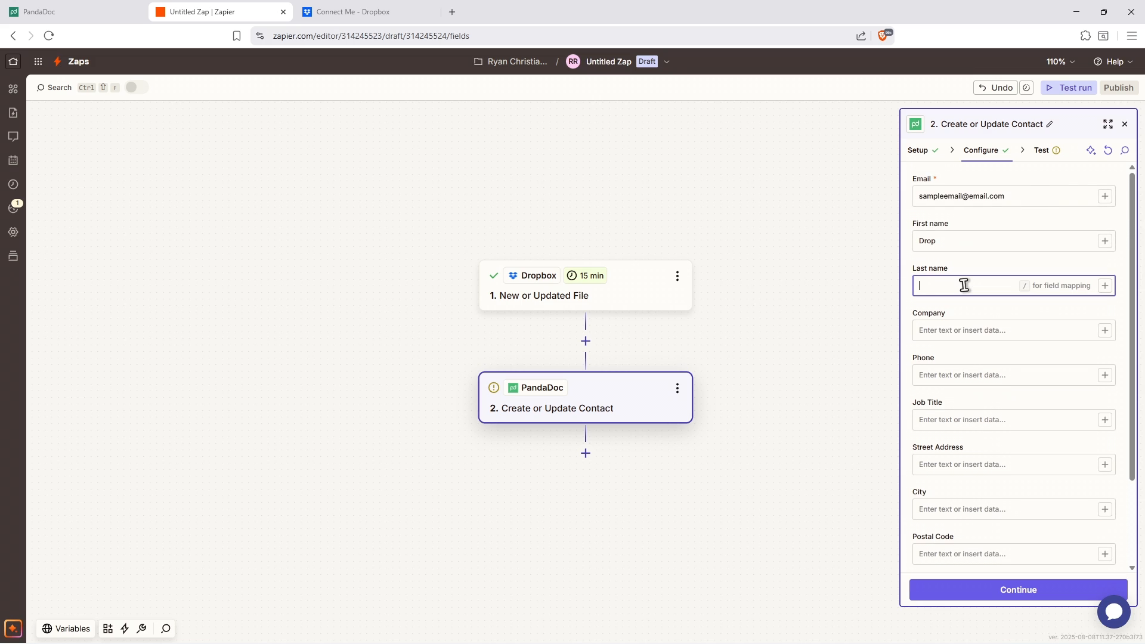
{"action": "type", "text": "Box"}
{"action": "left_click", "coordinate": [996, 331]}
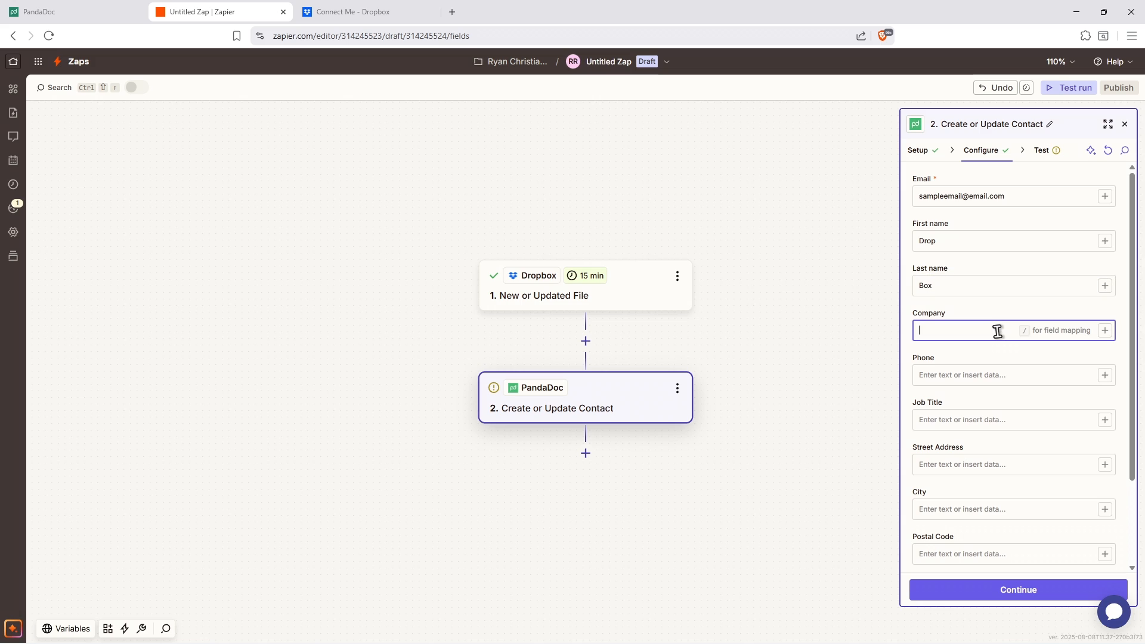
{"action": "left_click", "coordinate": [939, 368]}
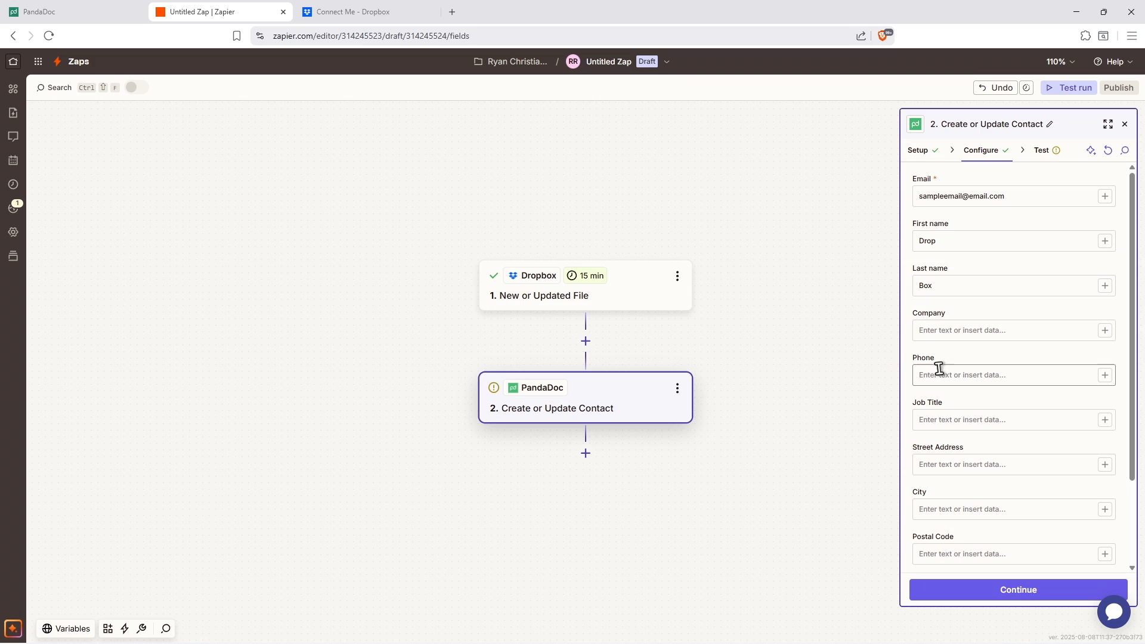
{"action": "type", "text": "0000000000"}
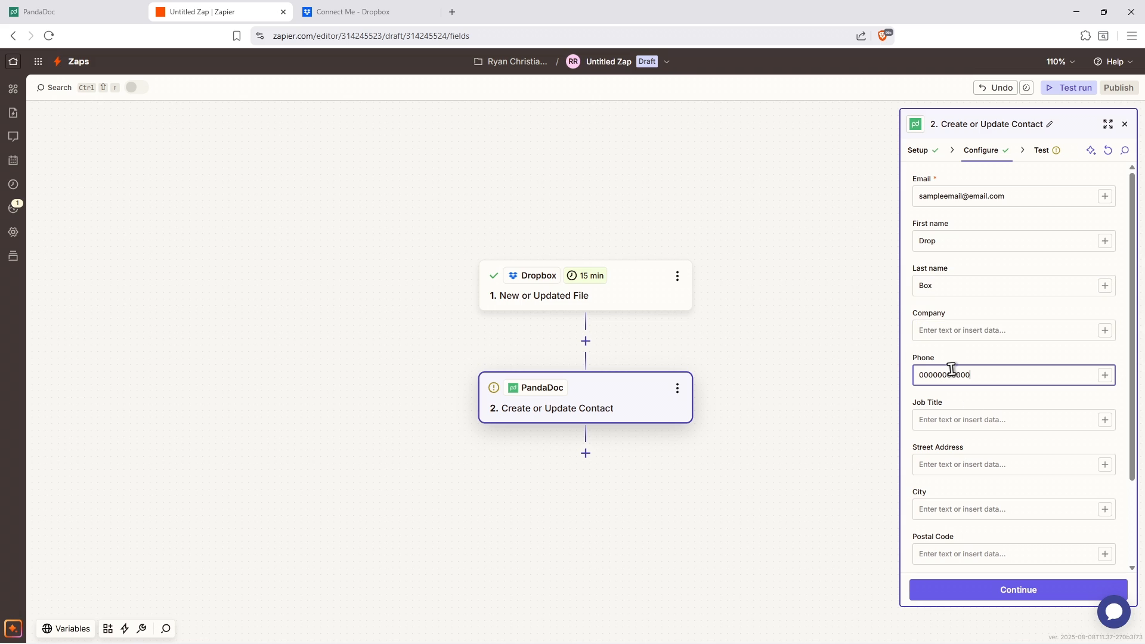
- Continue past the contact configuration with the remaining optional fields empty and test the PandaDoc action step
{"action": "scroll", "coordinate": [1004, 416], "scroll_direction": "down", "scroll_amount": 2}
{"action": "left_click", "coordinate": [1018, 588]}
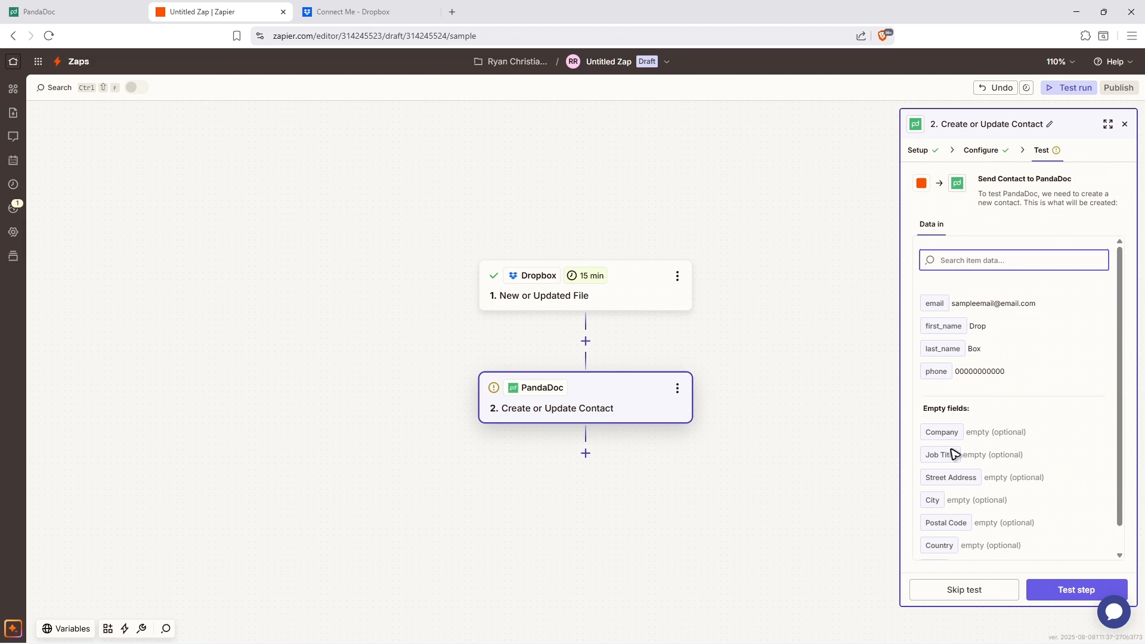
{"action": "left_click", "coordinate": [1071, 591]}
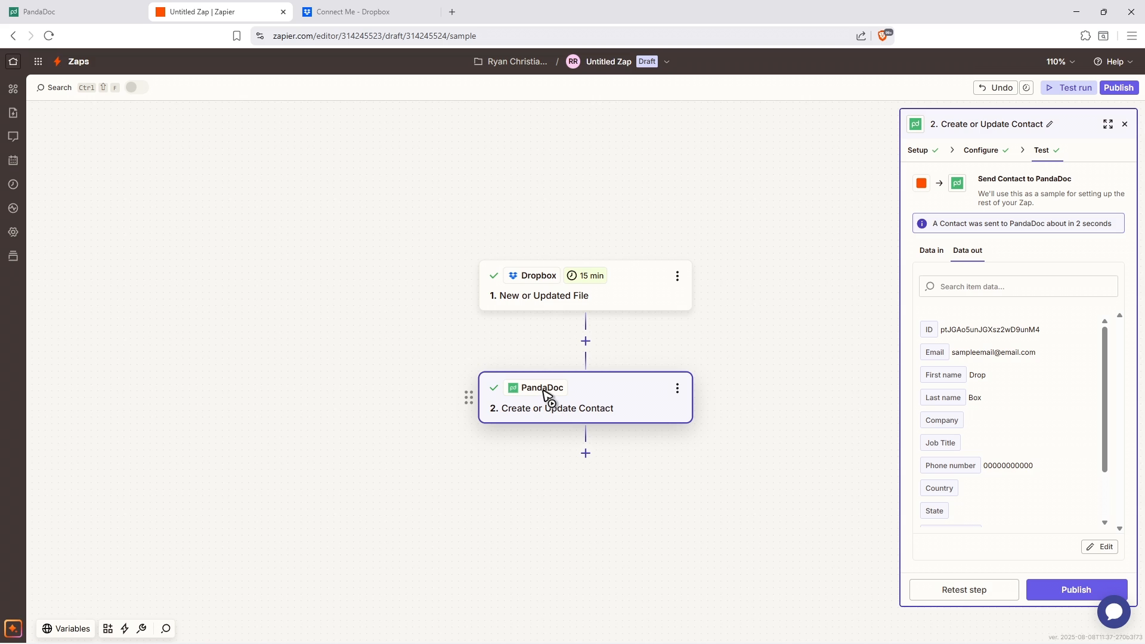
- Close the Zapier and Dropbox pages, confirming leaving the unpublished Zap, and return to PandaDoc
{"action": "left_click", "coordinate": [283, 12]}
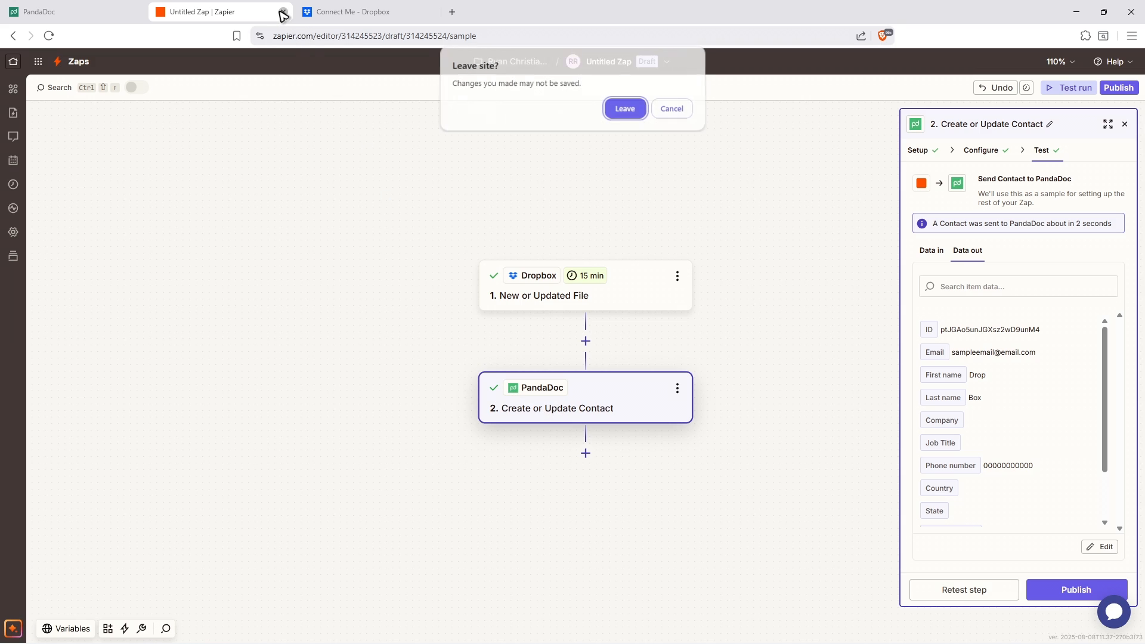
{"action": "left_click", "coordinate": [614, 115]}
{"action": "left_click", "coordinate": [284, 11]}
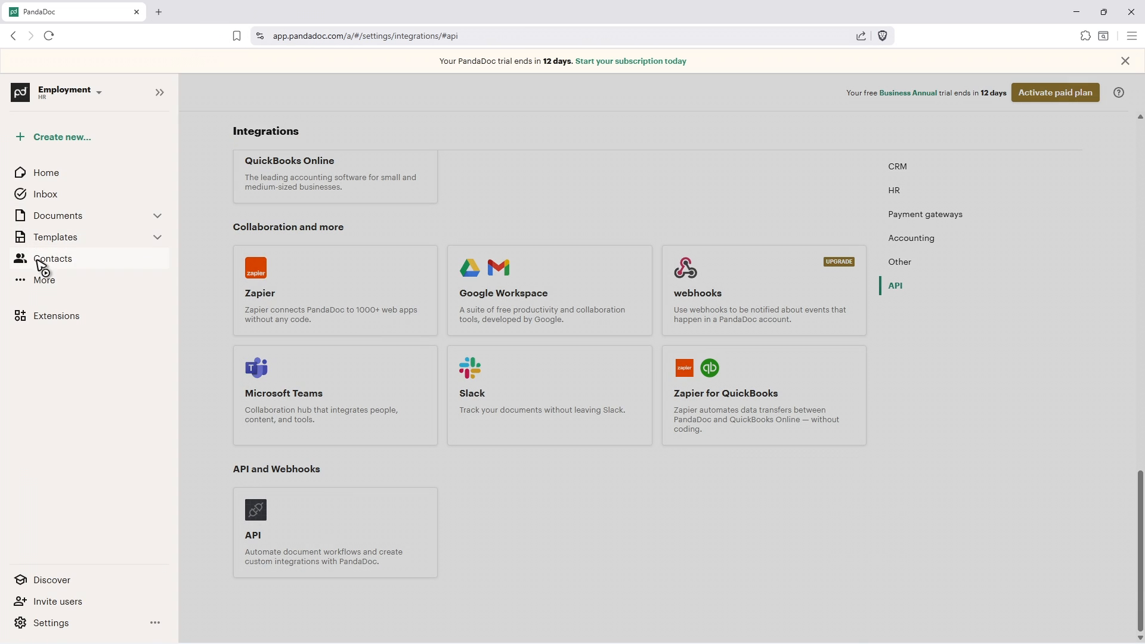
- In PandaDoc's contacts, examine the details of the sample contact sent by the Zap test and return to the contact list
{"action": "left_click", "coordinate": [40, 262]}
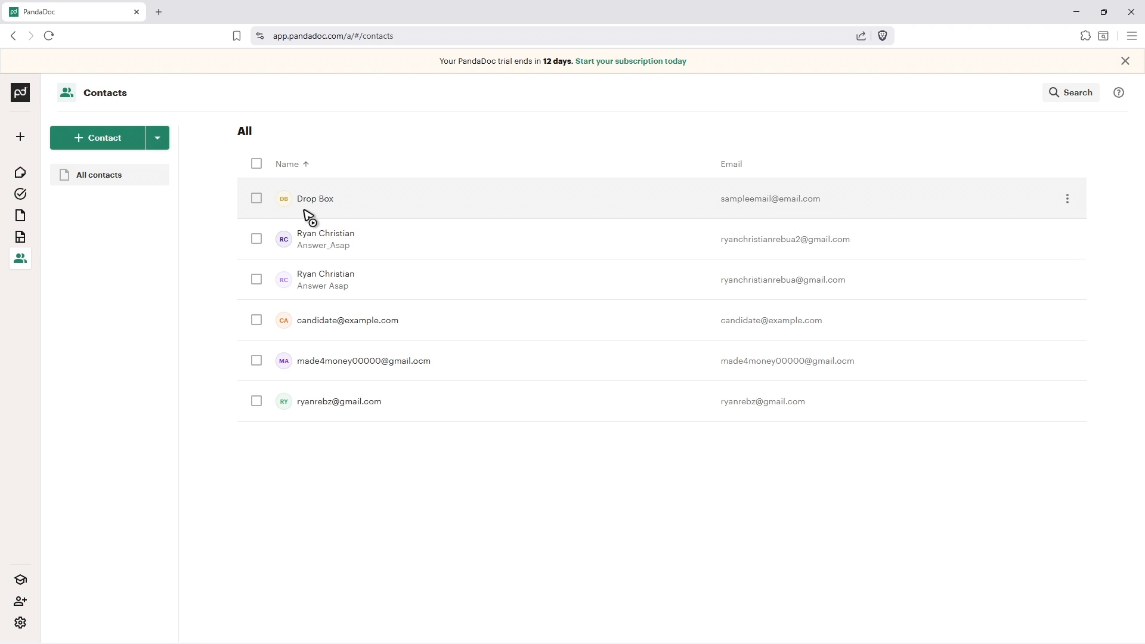
{"action": "left_click", "coordinate": [455, 213]}
{"action": "scroll", "coordinate": [680, 399], "scroll_direction": "down", "scroll_amount": 1}
{"action": "left_click", "coordinate": [838, 175]}
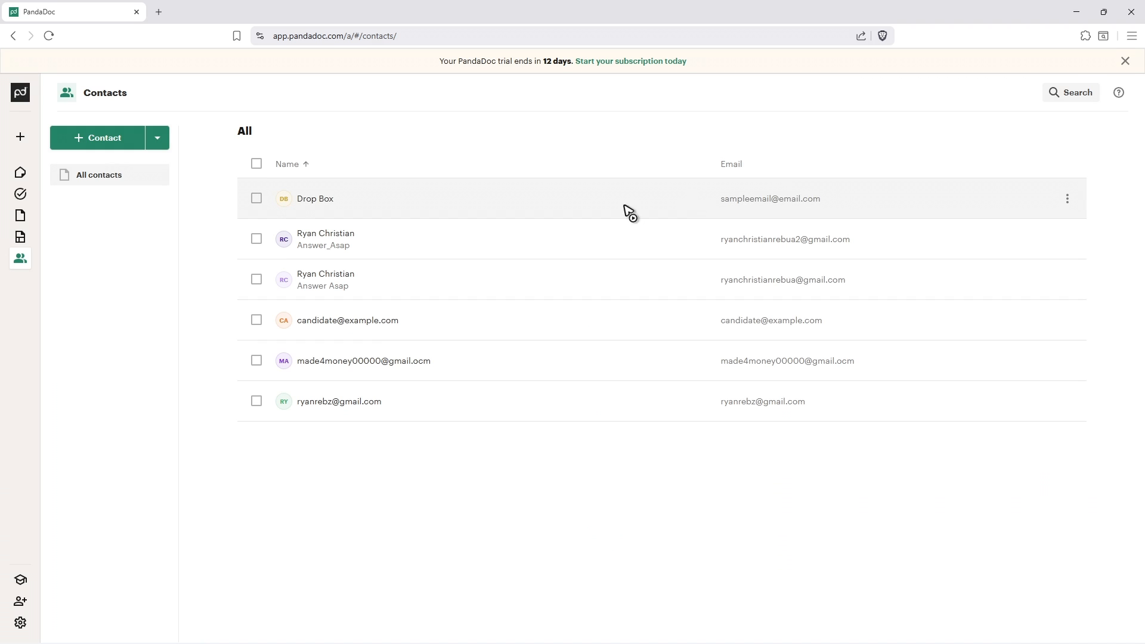